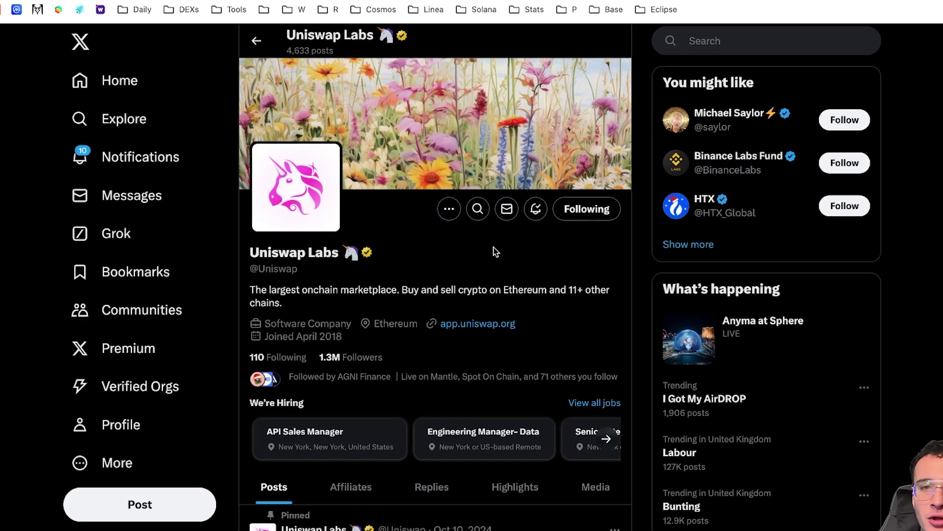
# Step: Open the Uniswap web app from the website link on the Uniswap Labs X profile
pyautogui.click(477, 323)
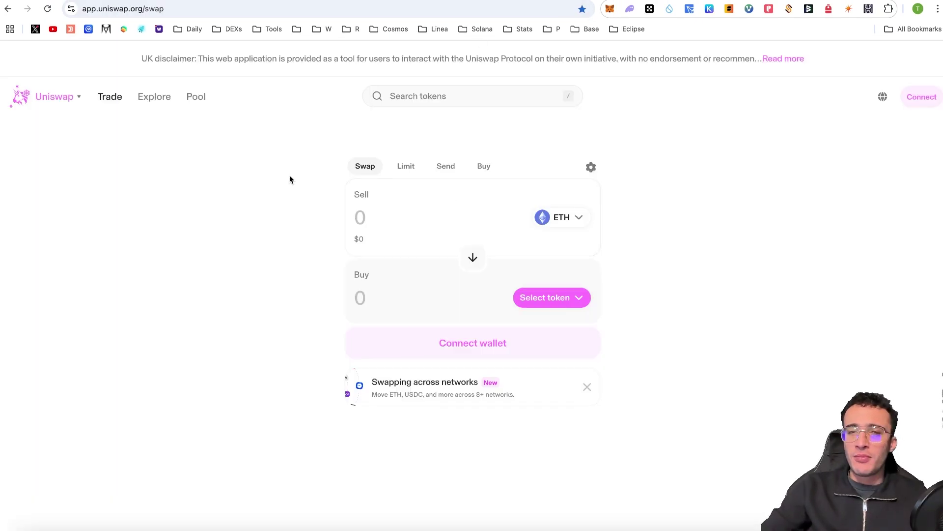
pyautogui.moveTo(76, 98)
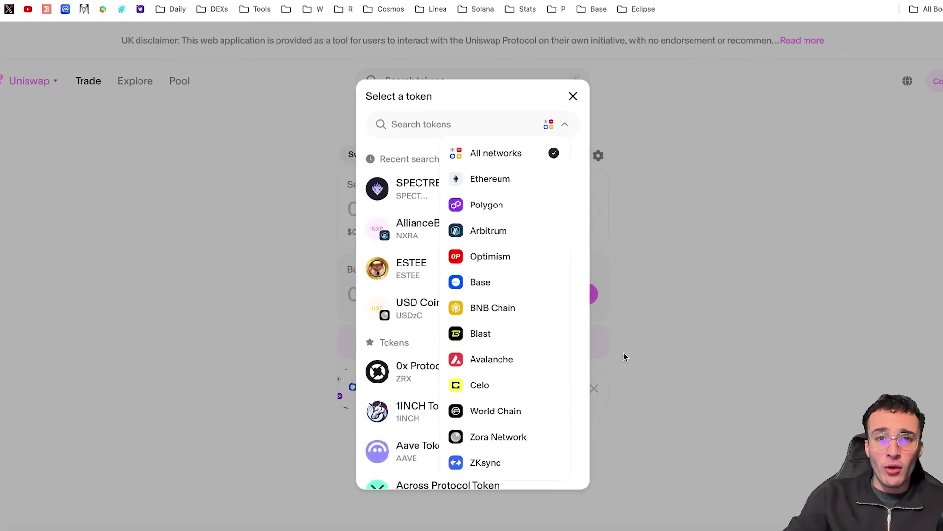
# Step: Close the network list and the token selector without choosing a token
pyautogui.click(617, 352)
pyautogui.click(629, 349)
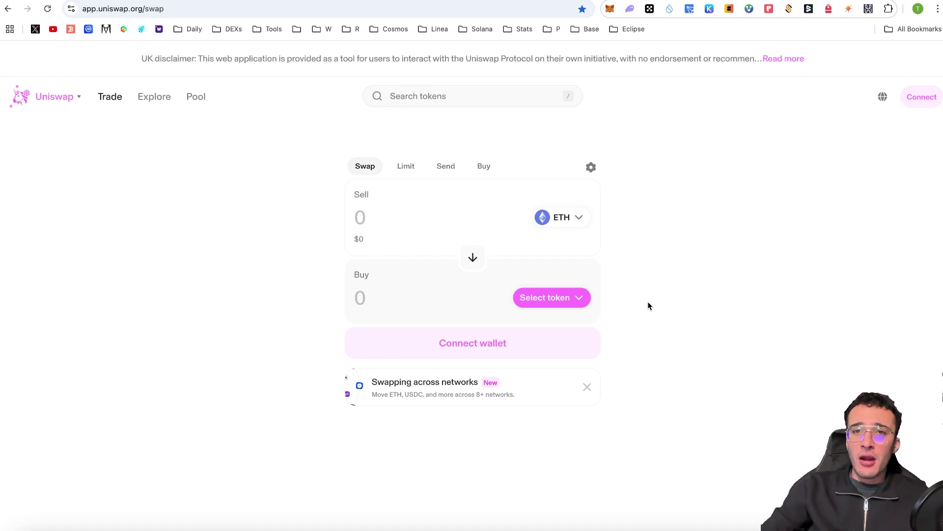
pyautogui.hotkey('ctrl', 'Tab')
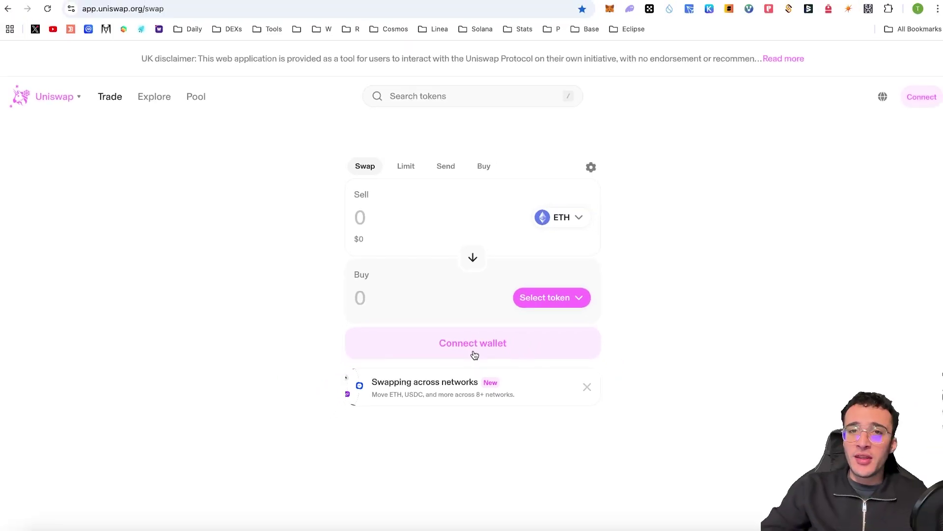
# Step: Connect the MetaMask wallet to Uniswap and approve the connection request
pyautogui.click(475, 355)
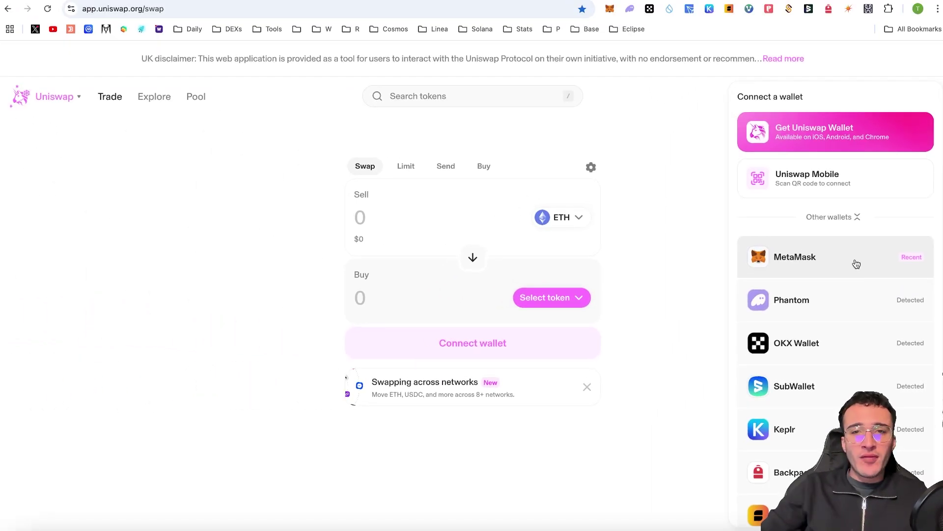
pyautogui.click(842, 263)
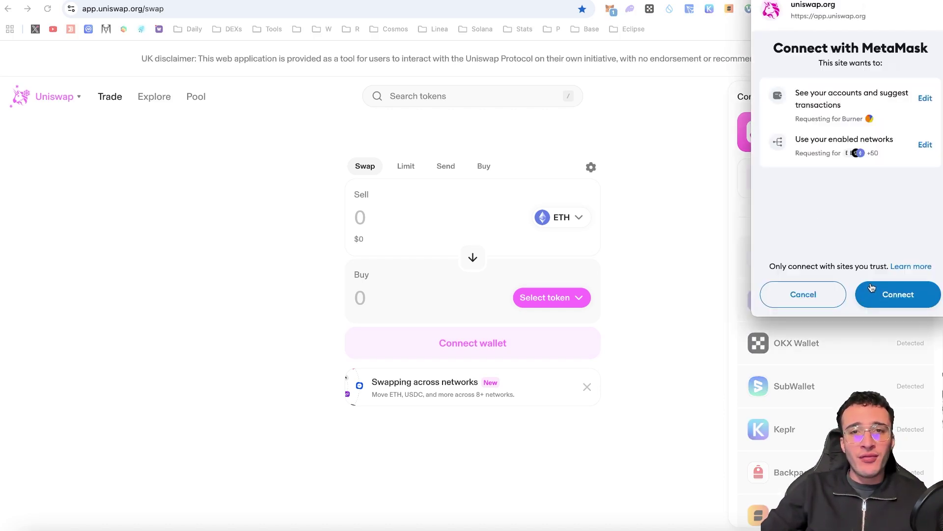
pyautogui.click(893, 300)
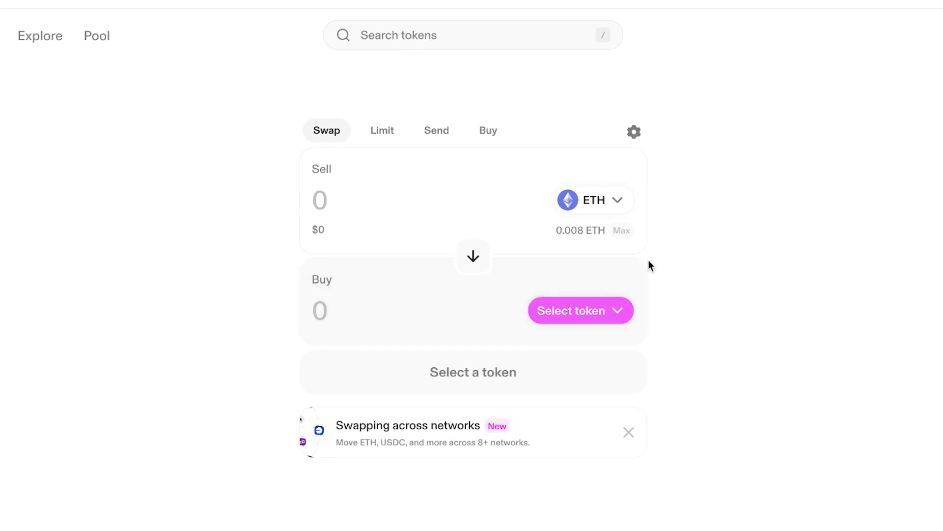
# Step: Filter the sell tokens to the Base network and choose Base ETH as the token to sell
pyautogui.click(602, 210)
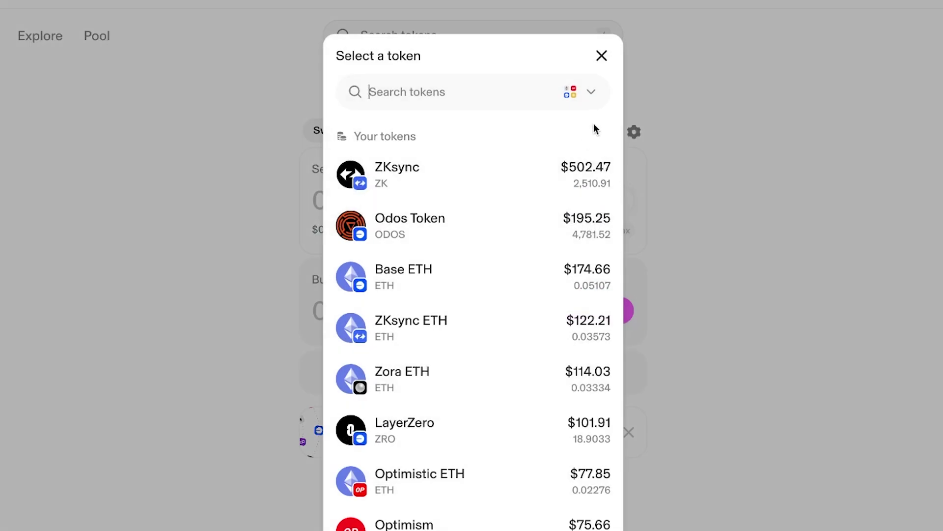
pyautogui.click(587, 93)
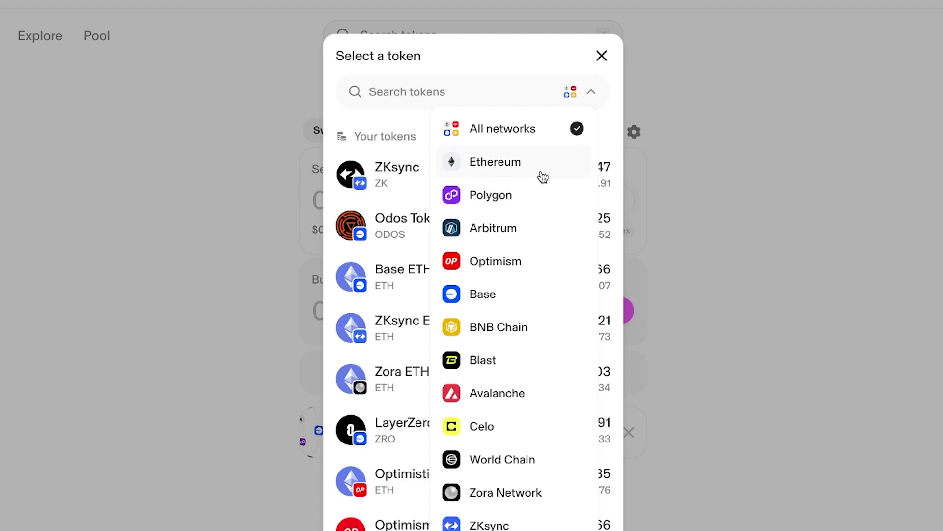
pyautogui.click(516, 305)
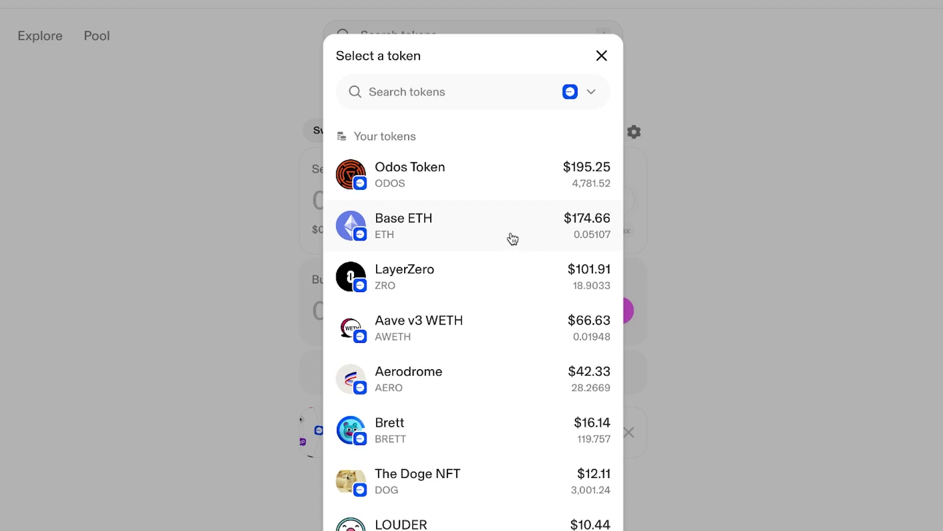
pyautogui.click(557, 284)
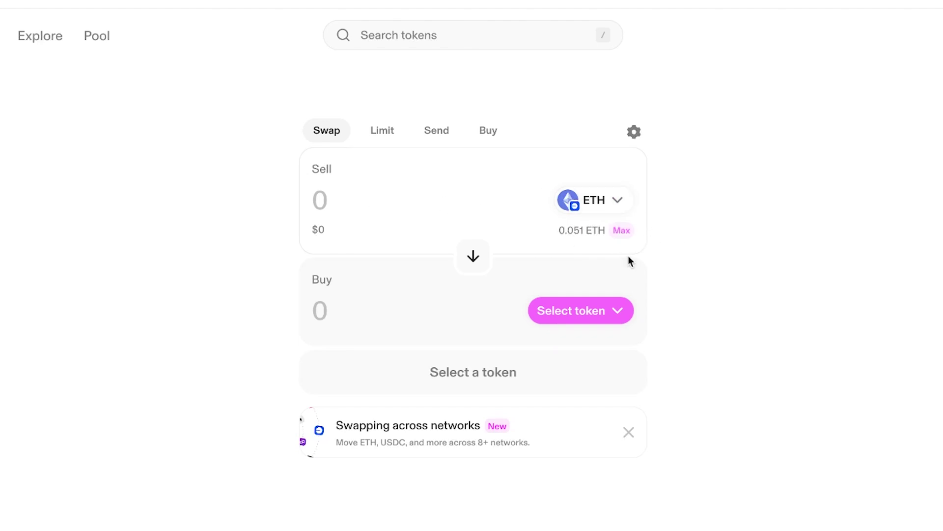
# Step: Browse the tokens available on Base and choose USDC as the token to buy
pyautogui.click(601, 318)
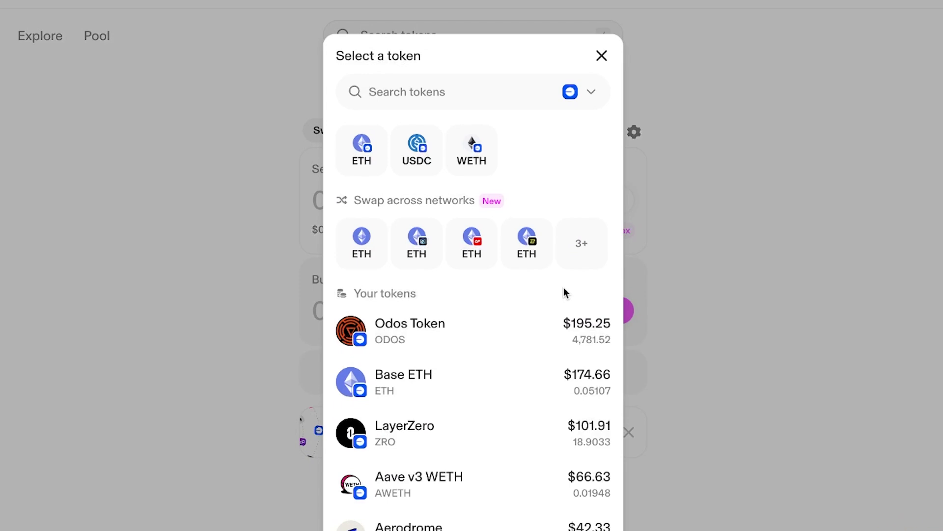
pyautogui.scroll(-2, 564, 287)
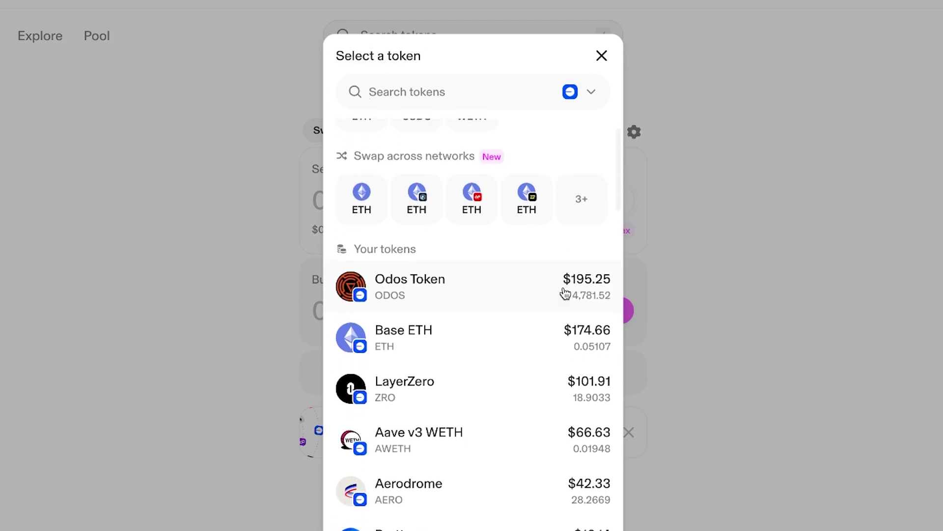
pyautogui.scroll(-2, 553, 311)
pyautogui.scroll(-1, 554, 311)
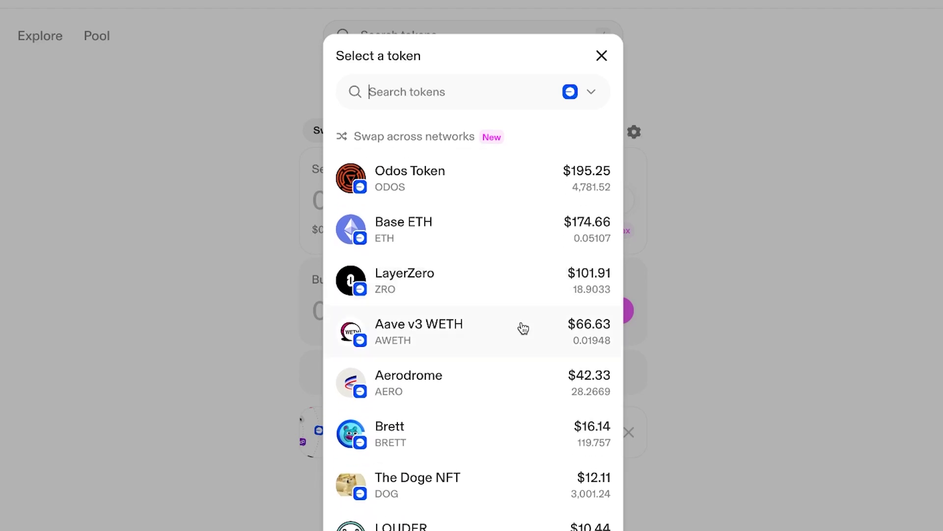
pyautogui.scroll(-6, 594, 318)
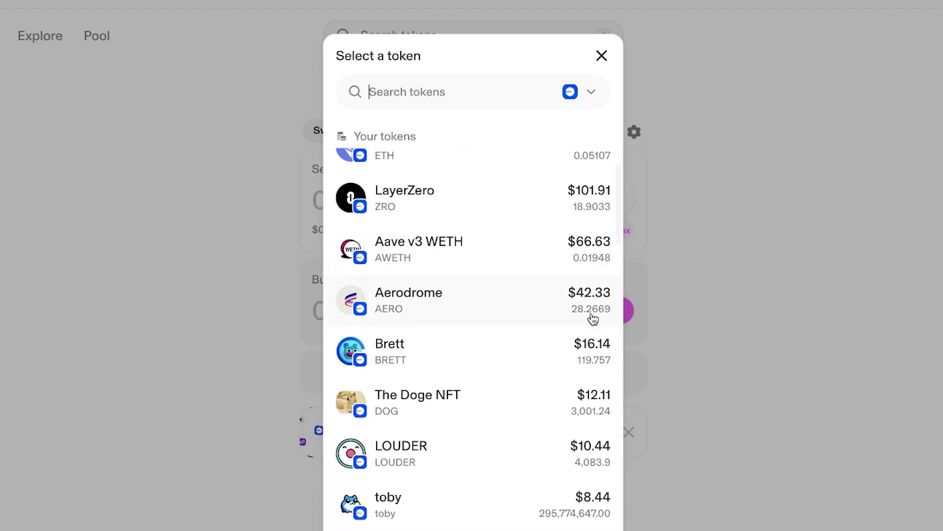
pyautogui.scroll(-8, 593, 319)
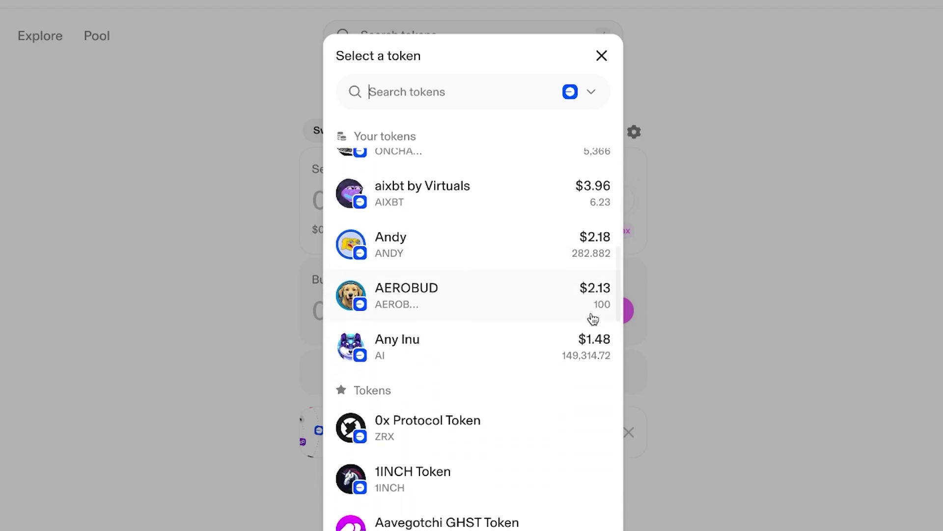
pyautogui.scroll(-1, 593, 318)
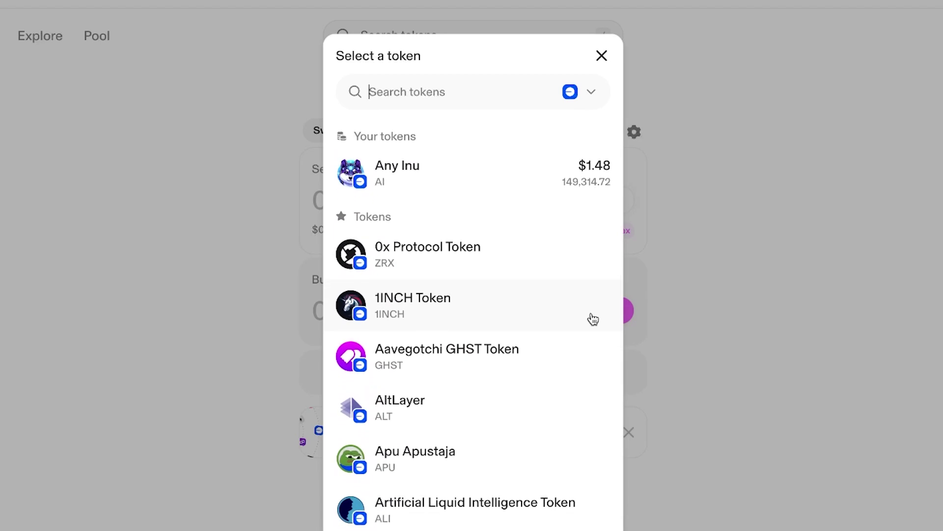
pyautogui.scroll(-3, 592, 318)
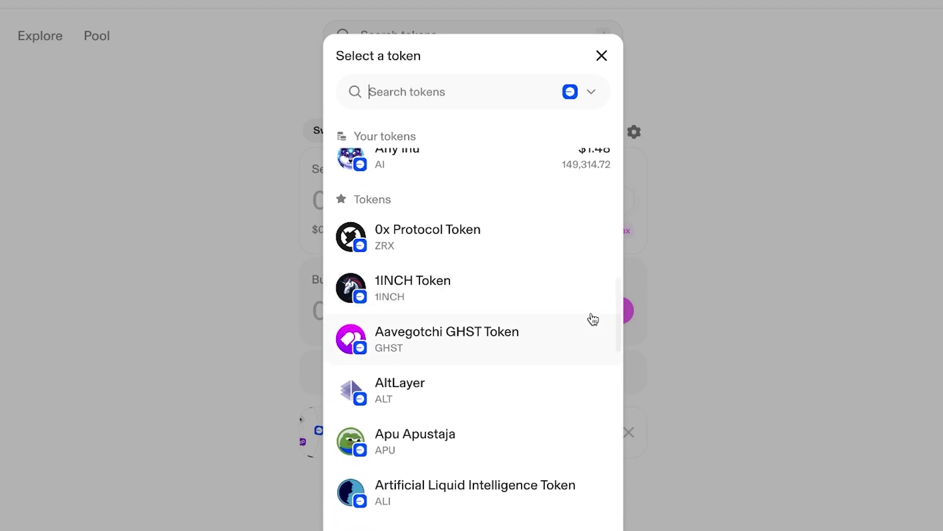
pyautogui.scroll(-6, 552, 329)
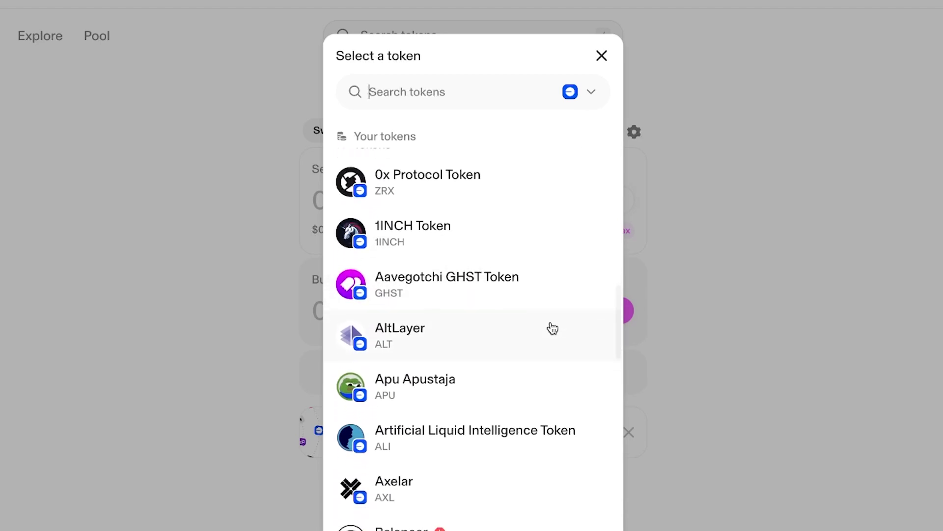
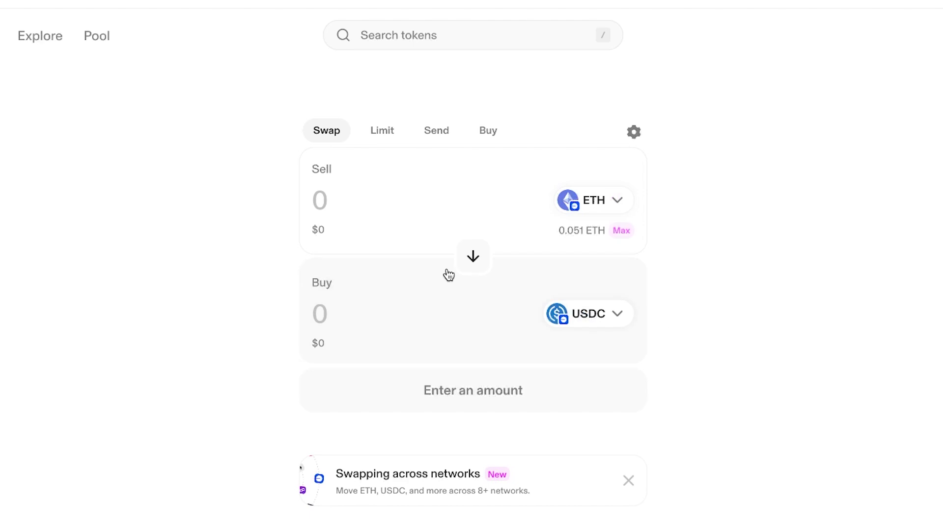
# Step: Set the amount to sell to 0.004 ETH
pyautogui.click(390, 199)
pyautogui.write('0.00')
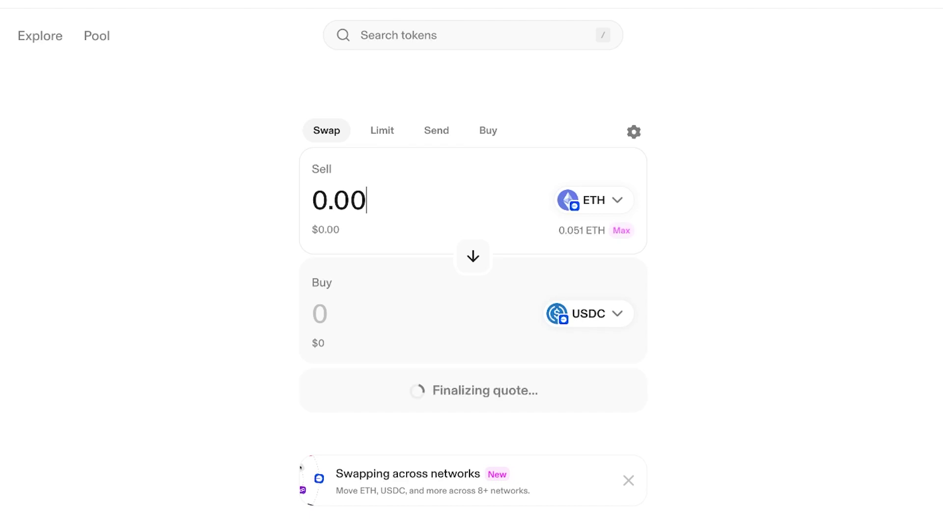
pyautogui.write('4')
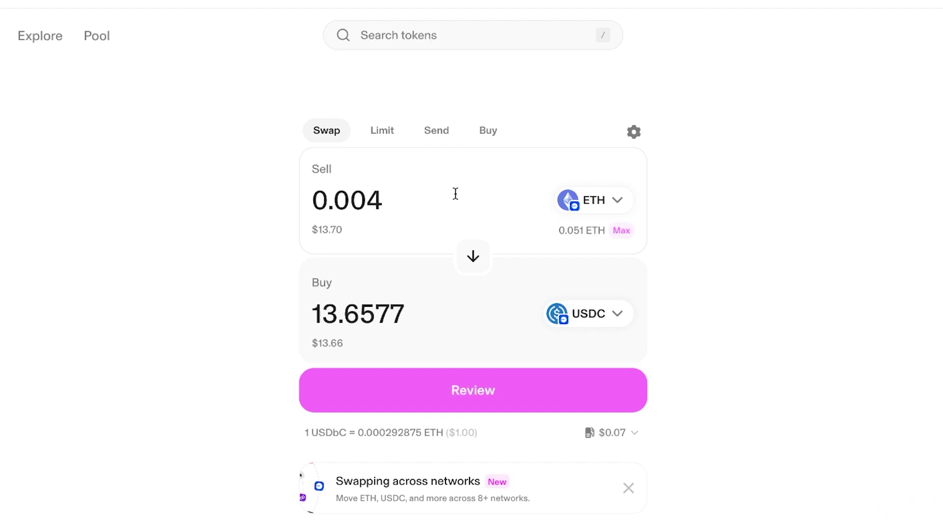
# Step: Review the ETH to USDC swap, submit it and confirm the transaction request in the wallet
pyautogui.click(512, 390)
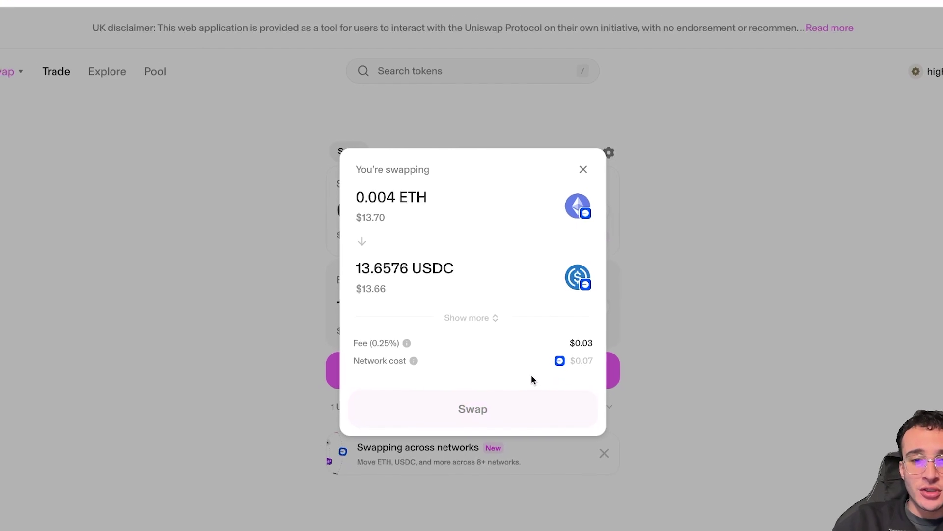
pyautogui.click(482, 397)
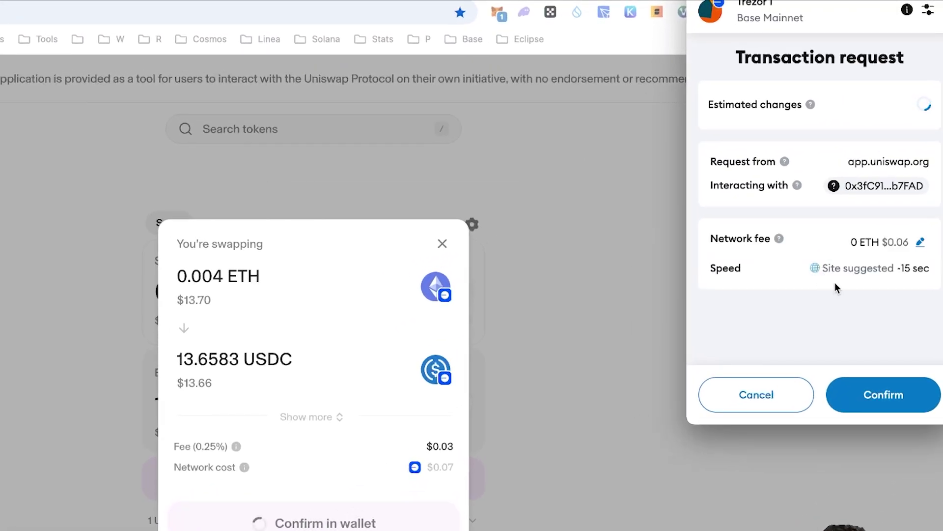
pyautogui.scroll(-1, 837, 285)
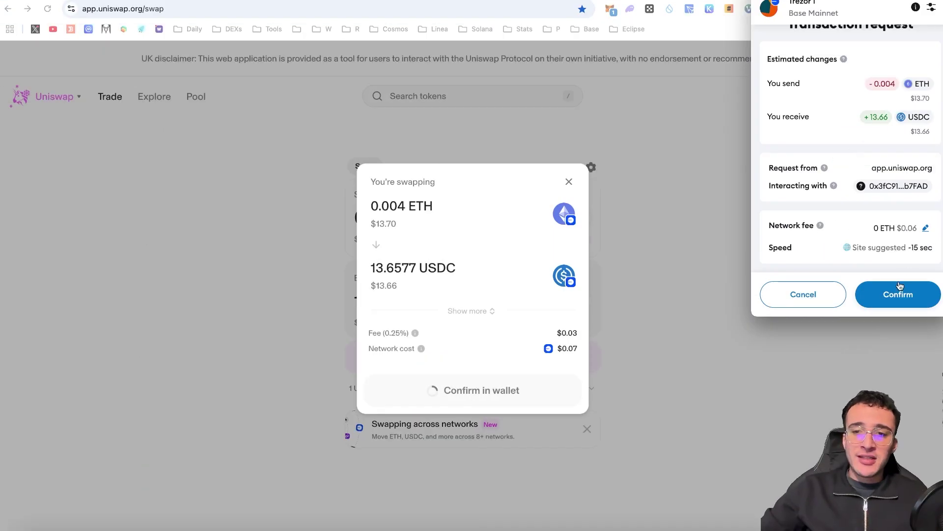
pyautogui.click(893, 297)
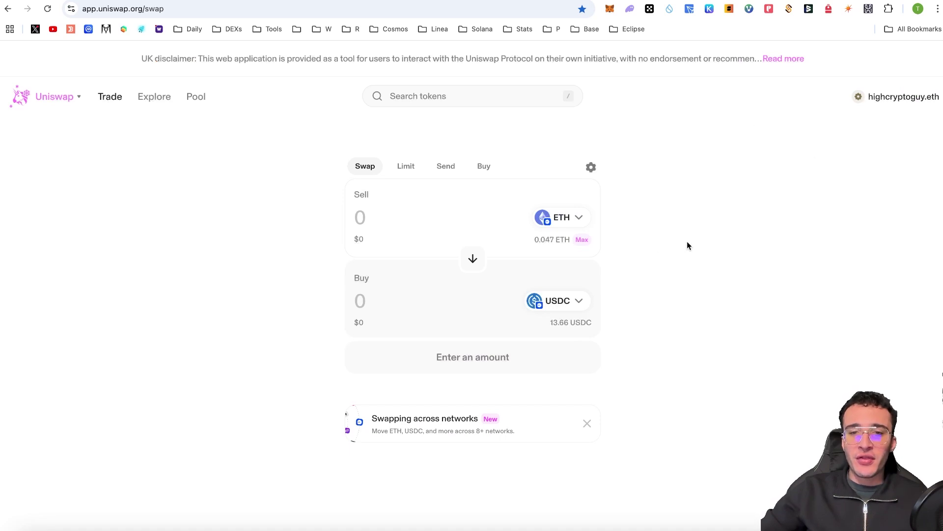
# Step: Reverse the swap direction to sell USDC for ETH and use the maximum USDC balance
pyautogui.click(473, 261)
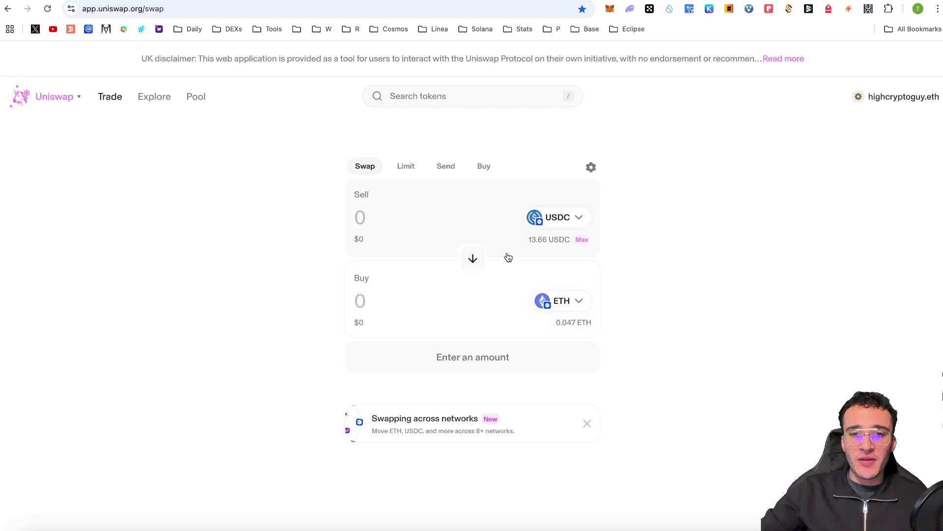
pyautogui.click(583, 240)
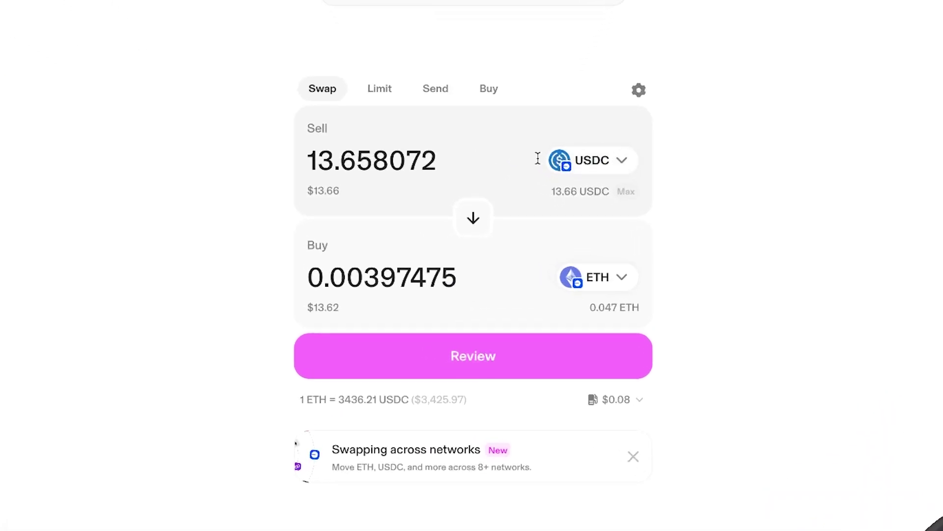
# Step: Switch the sell token list to the Optimism network and choose Optimistic ETH as the token to sell
pyautogui.click(567, 162)
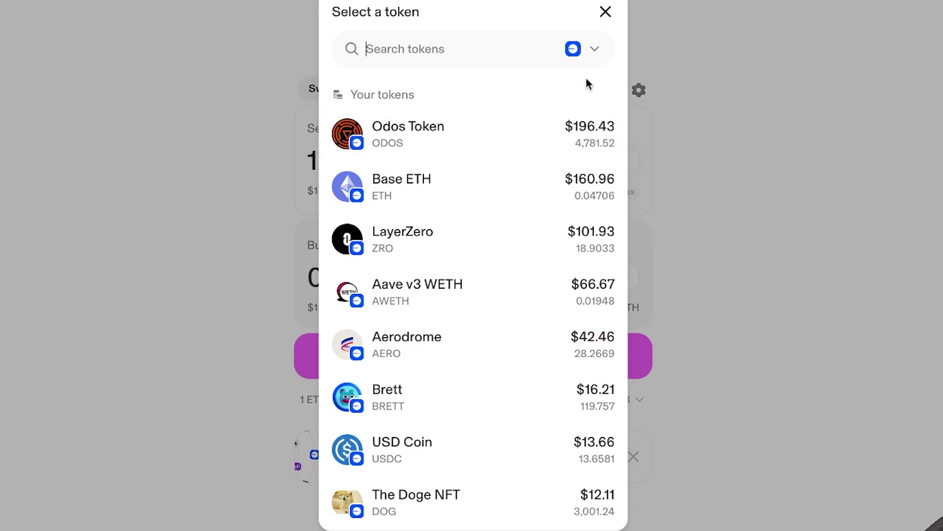
pyautogui.click(574, 51)
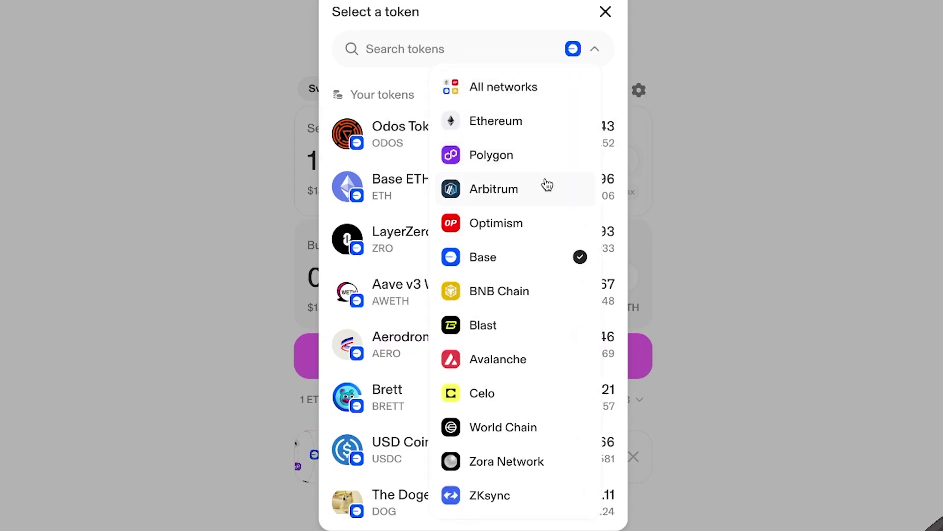
pyautogui.click(527, 222)
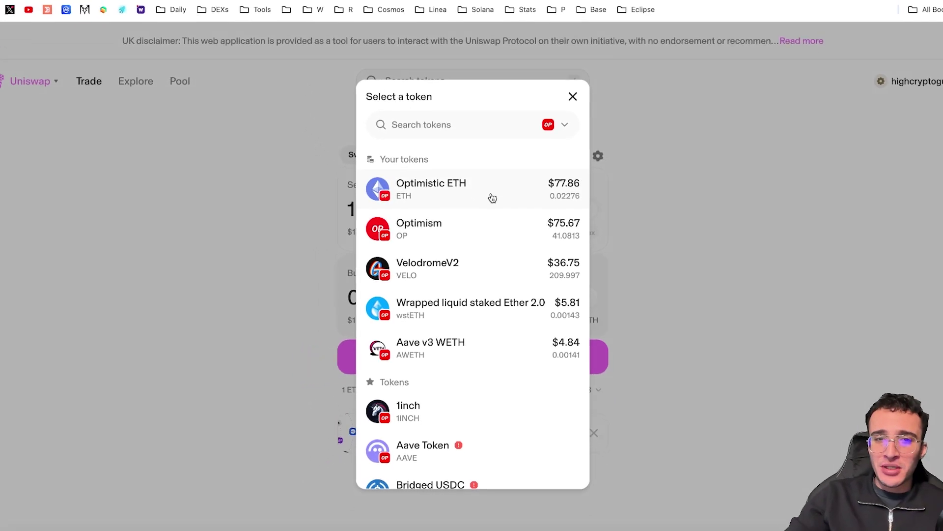
pyautogui.click(491, 191)
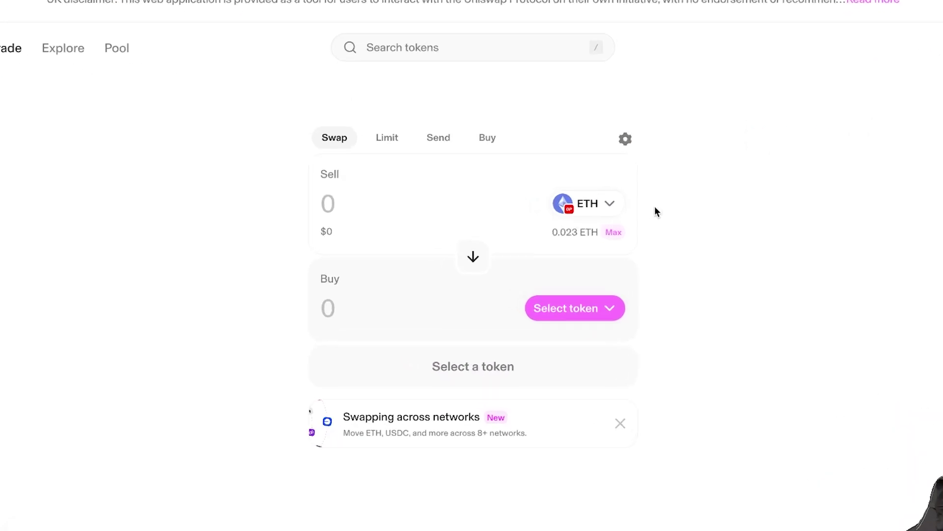
# Step: Choose ZKsync ETH on the ZKsync network as the token to buy and set the amount to sell to 0.0044 ETH
pyautogui.click(573, 308)
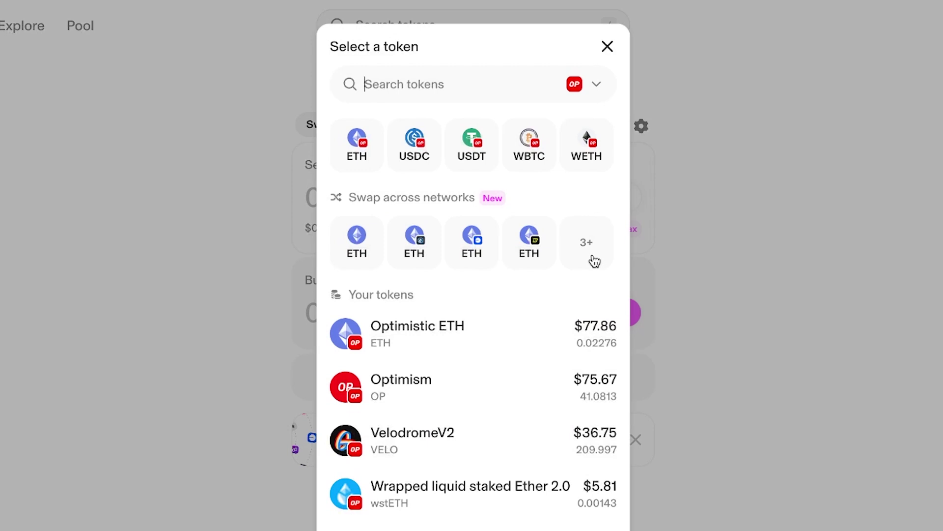
pyautogui.click(585, 86)
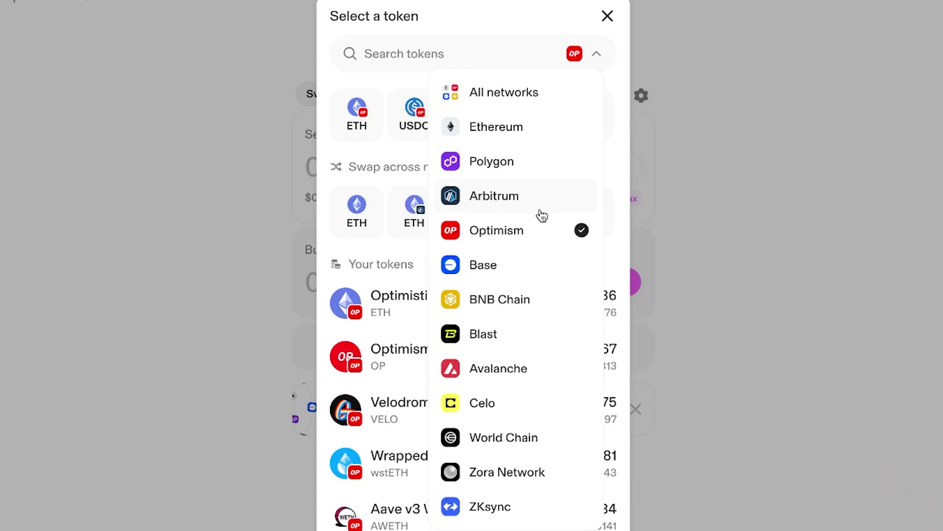
pyautogui.click(495, 497)
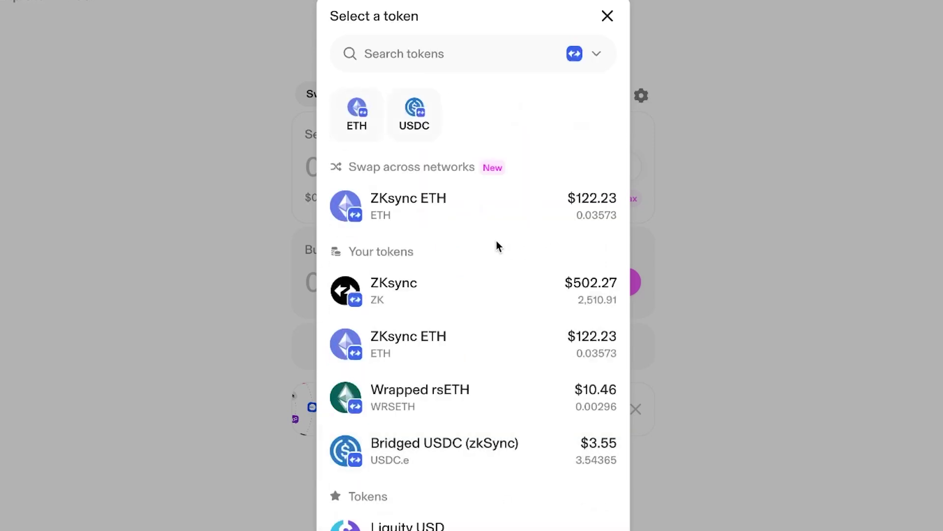
pyautogui.click(418, 224)
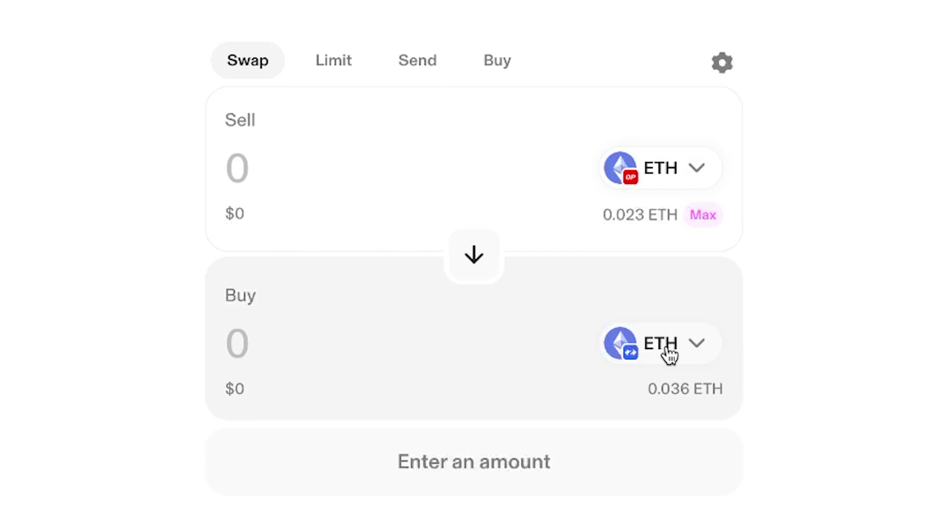
pyautogui.click(331, 167)
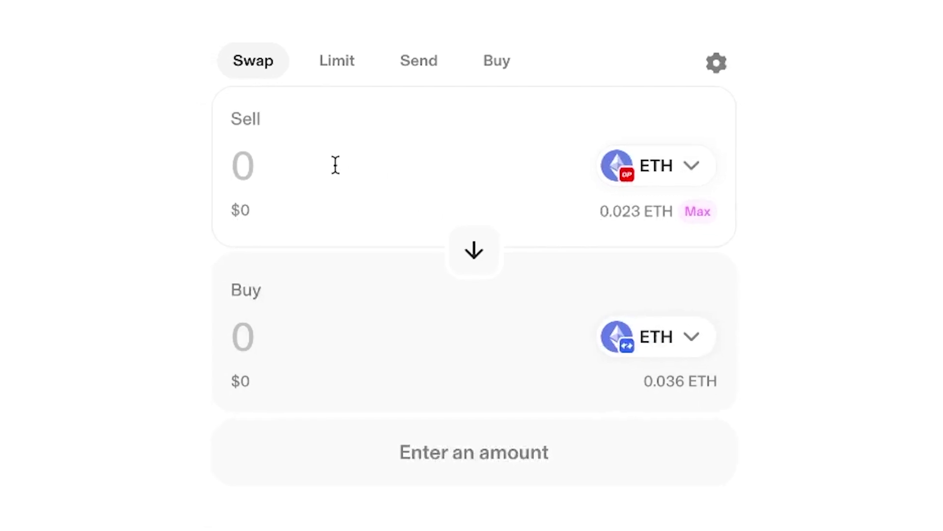
pyautogui.write('0.0044')
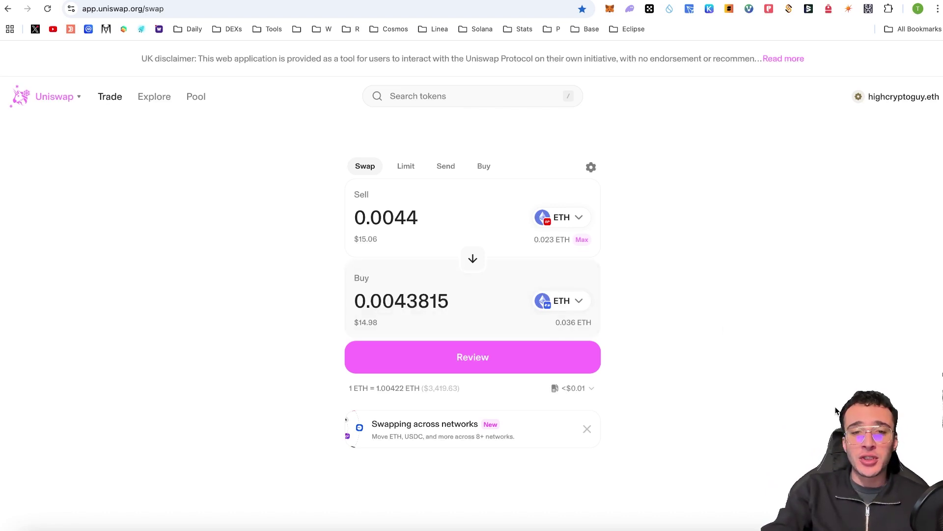
# Step: Review the Optimism to ZKsync ETH swap, submit it and confirm the transaction request in the wallet
pyautogui.click(514, 366)
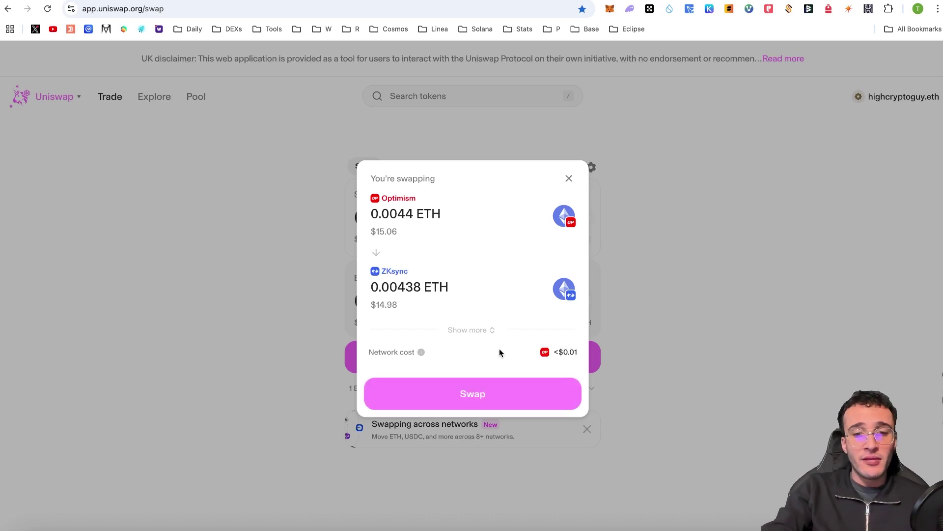
pyautogui.click(477, 393)
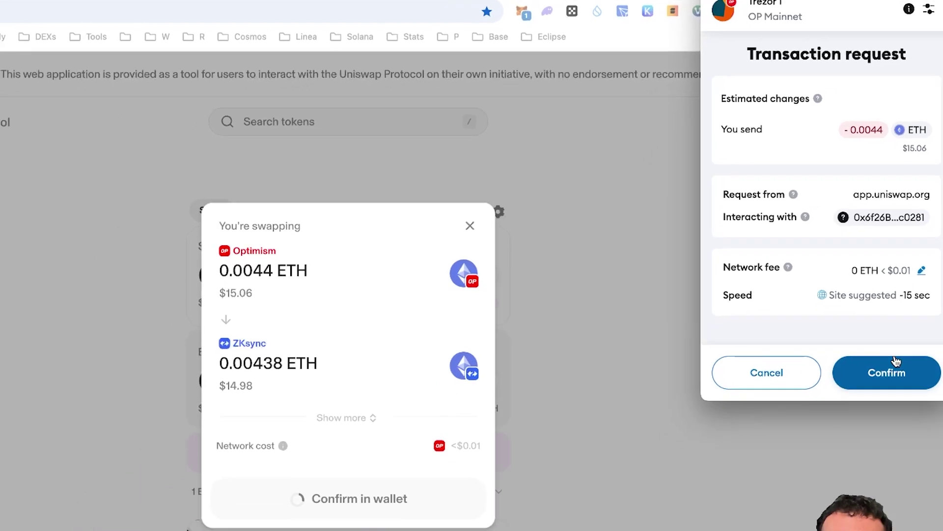
pyautogui.click(891, 426)
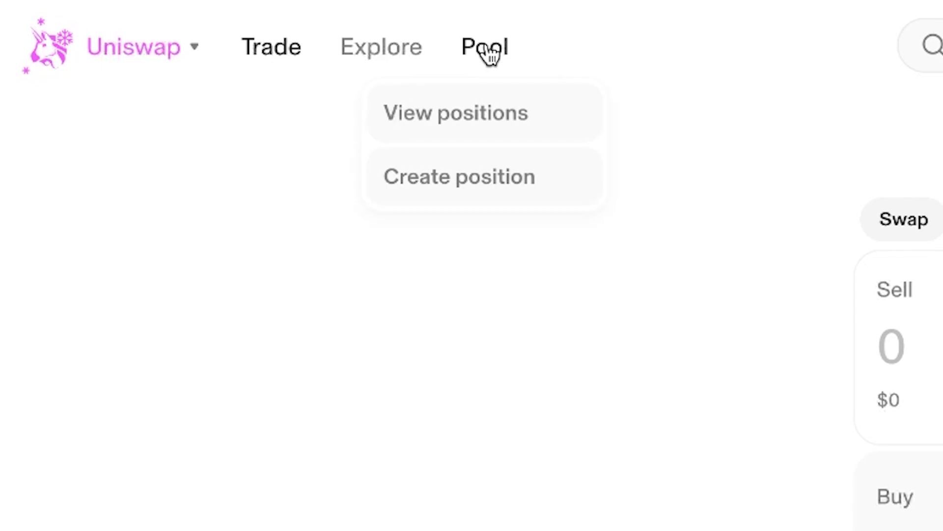
# Step: Open the liquidity positions overview and examine the value, fees, APR and range of each listed position
pyautogui.click(489, 51)
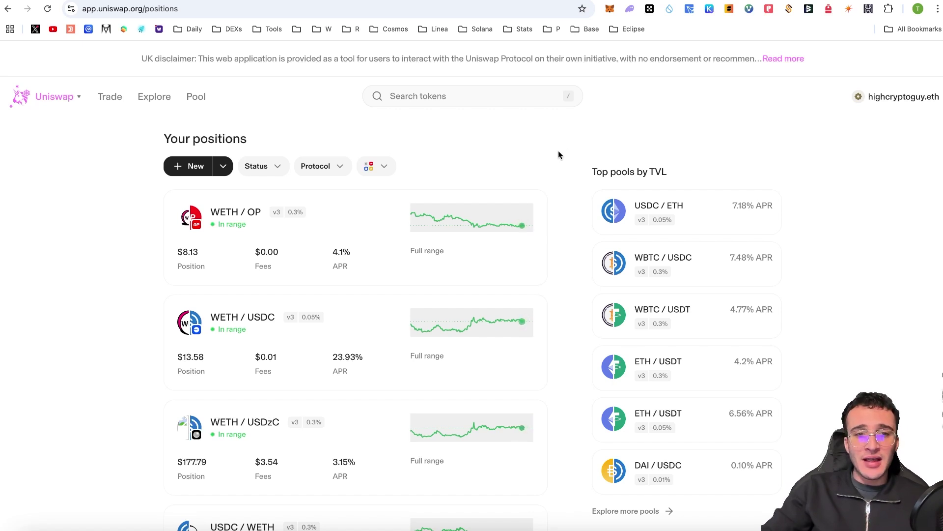
pyautogui.scroll(-1, 559, 151)
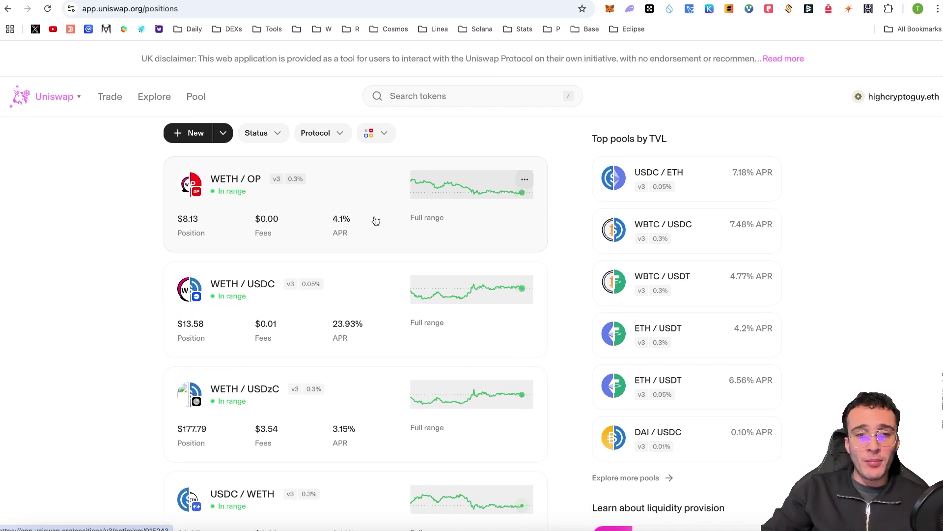
pyautogui.scroll(-1, 377, 217)
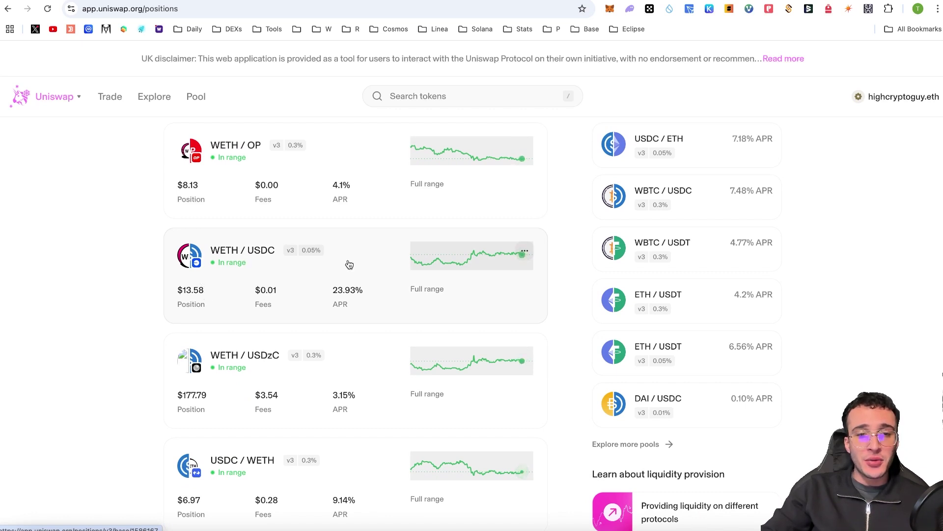
pyautogui.scroll(-2, 370, 266)
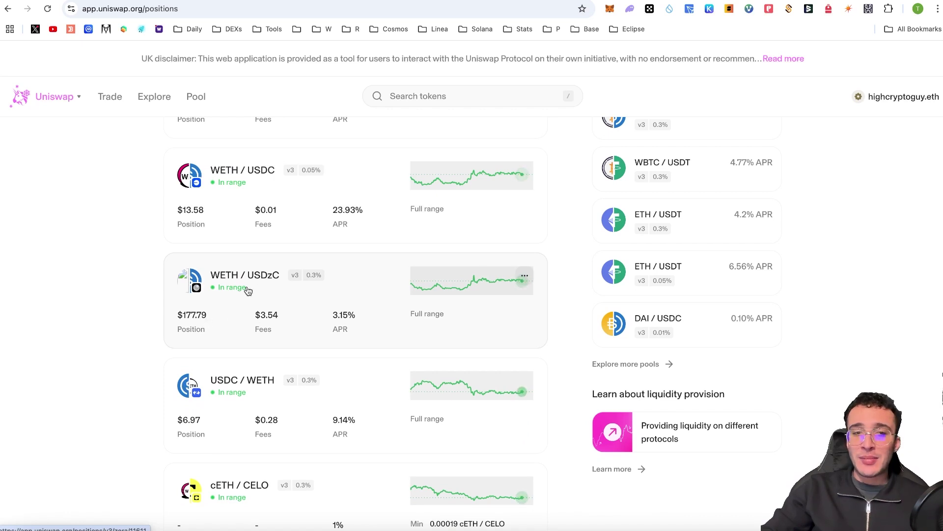
pyautogui.scroll(-1, 290, 291)
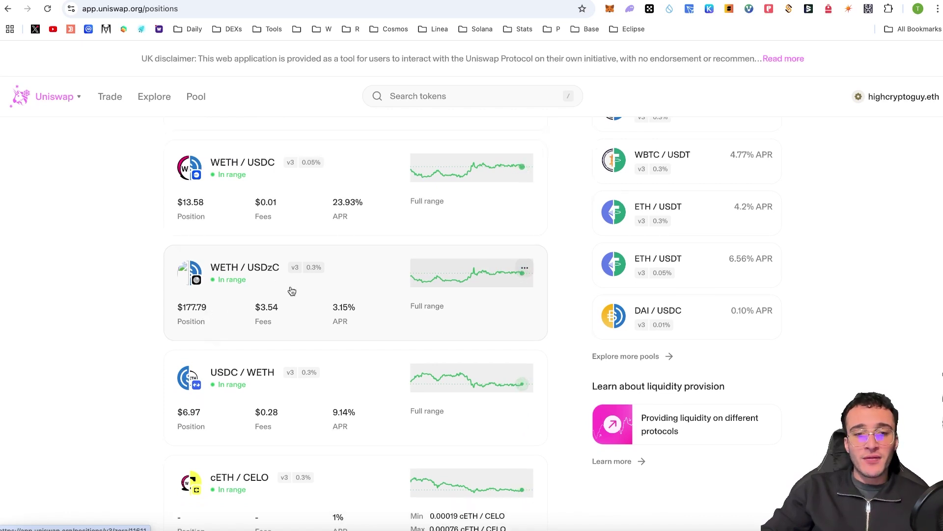
pyautogui.scroll(-1, 292, 291)
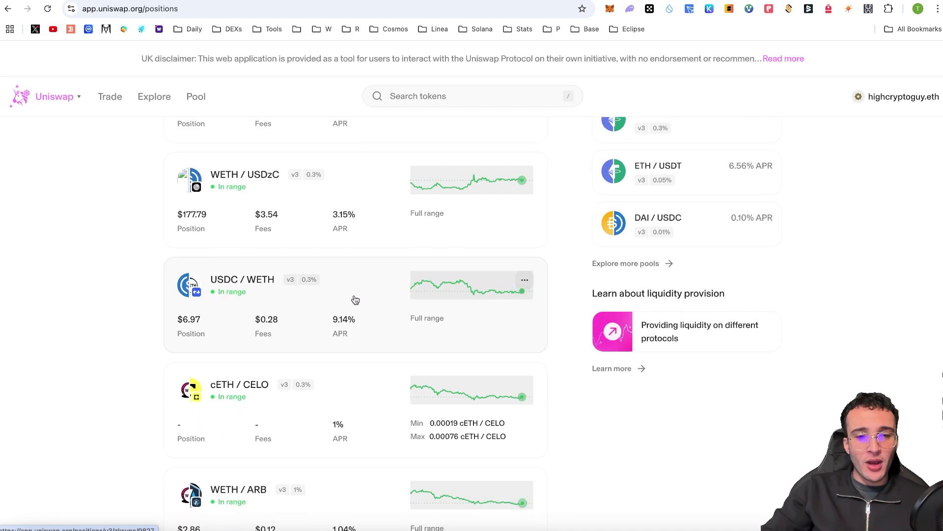
pyautogui.scroll(-1, 356, 299)
pyautogui.scroll(-2, 360, 343)
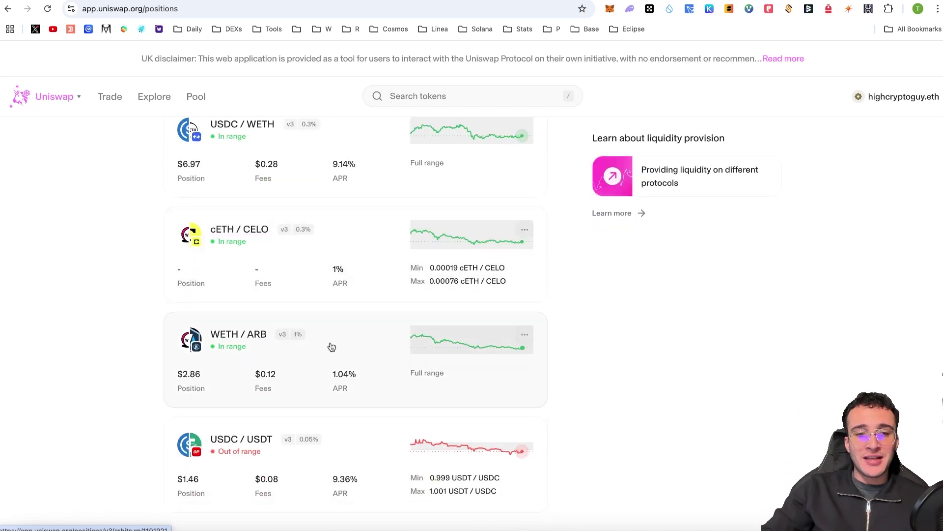
pyautogui.scroll(-4, 415, 340)
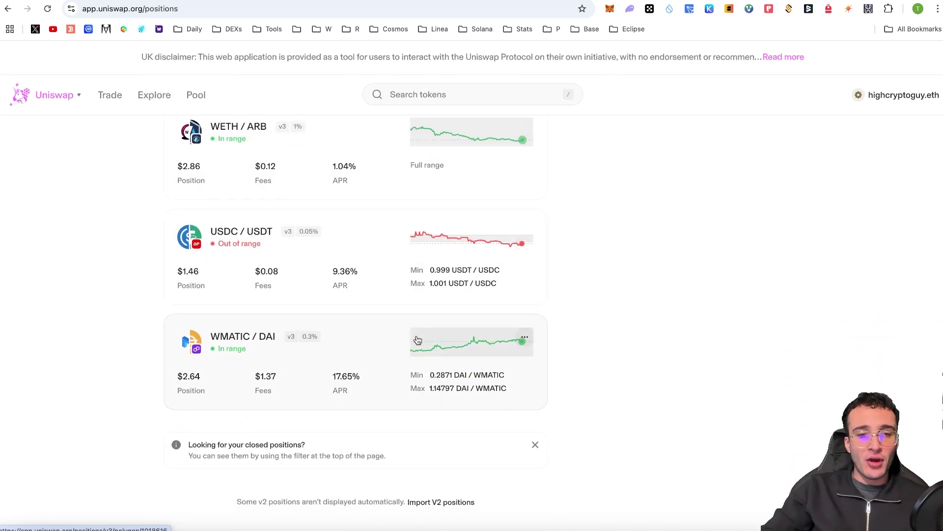
pyautogui.scroll(9, 653, 310)
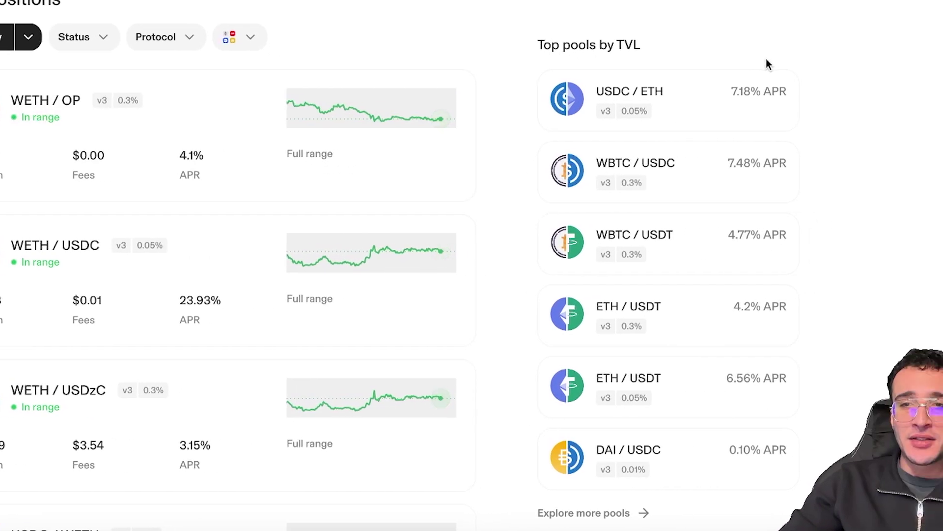
# Step: Open the full list of liquidity pools and filter it to the Base network
pyautogui.scroll(-1, 809, 152)
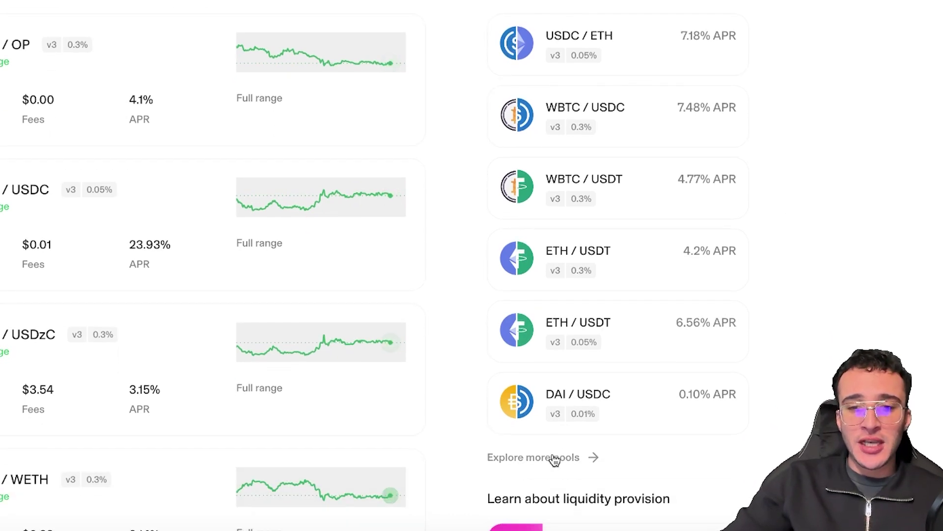
pyautogui.click(554, 459)
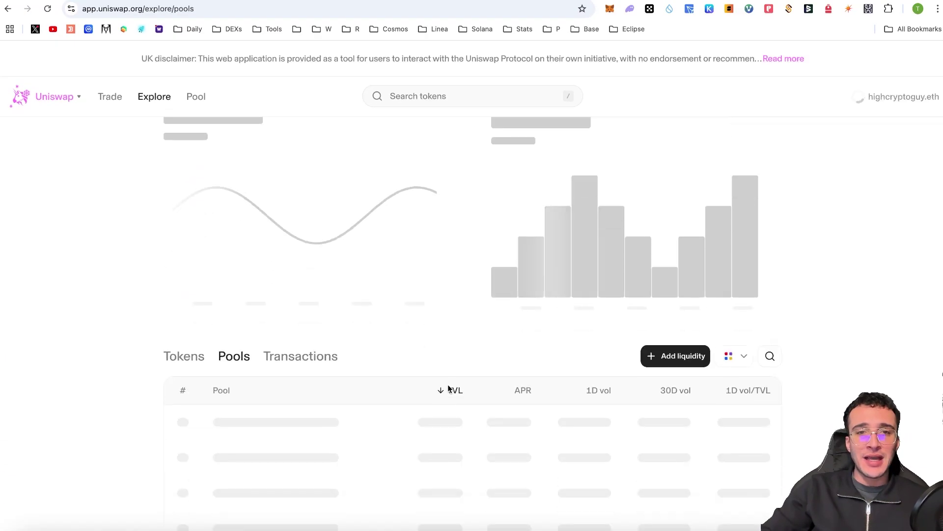
pyautogui.scroll(-2, 554, 364)
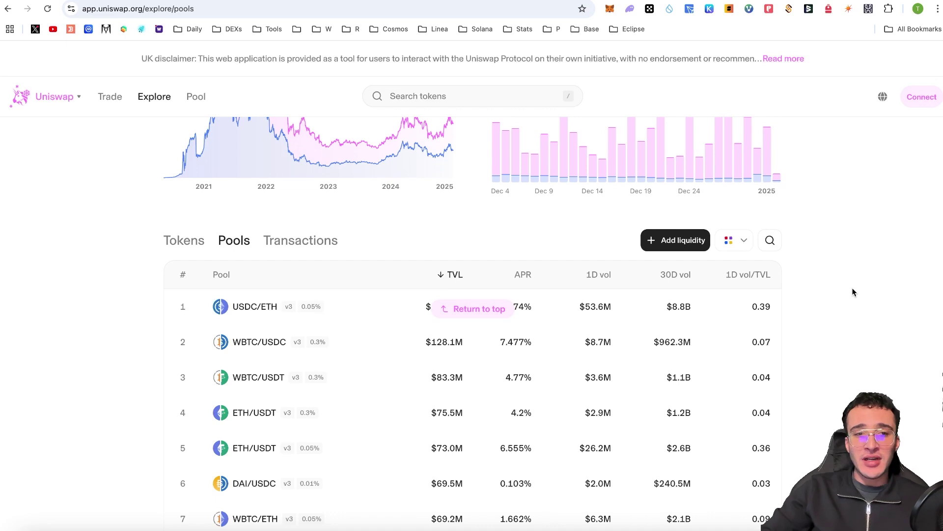
pyautogui.scroll(-1, 851, 292)
pyautogui.scroll(-1, 855, 290)
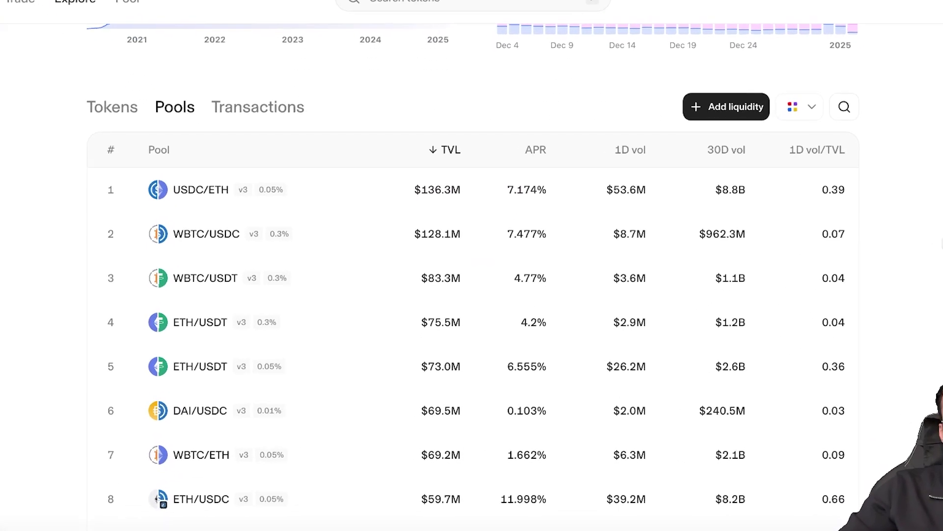
pyautogui.click(856, 63)
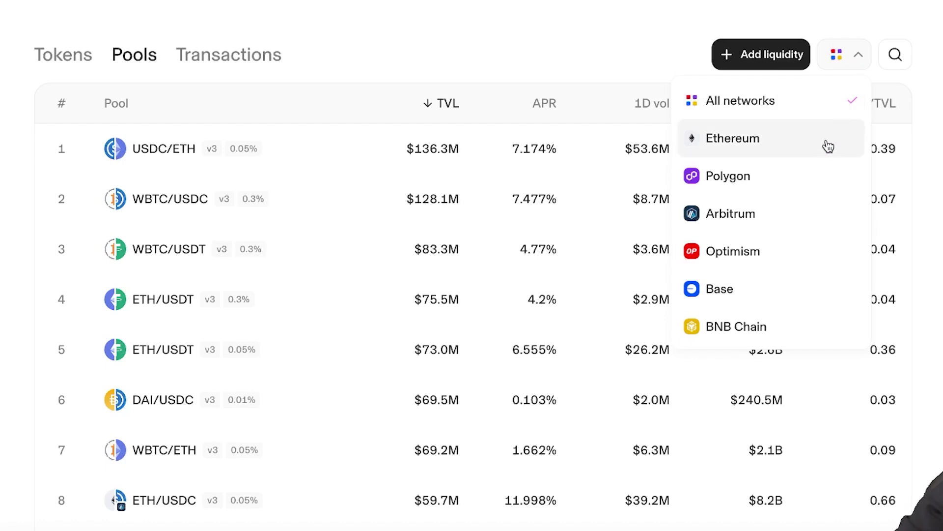
pyautogui.click(777, 292)
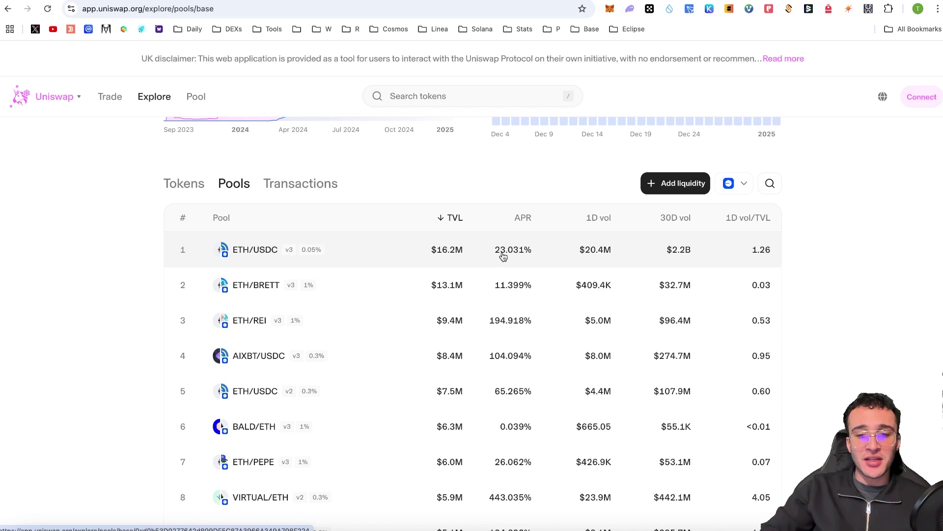
# Step: Examine the volume, stats and transactions of the ETH/USDC v3 0.05% pool on Base, and open the new position form for it
pyautogui.click(533, 256)
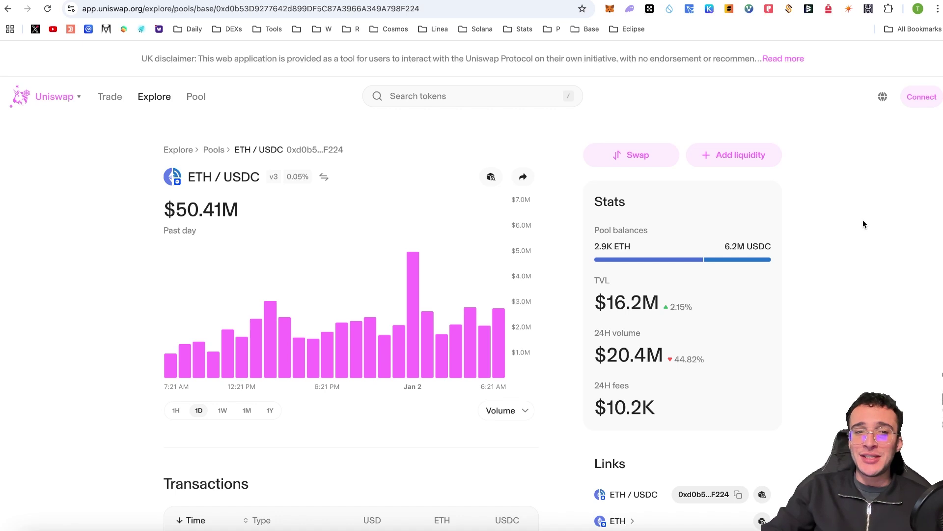
pyautogui.scroll(-3, 863, 221)
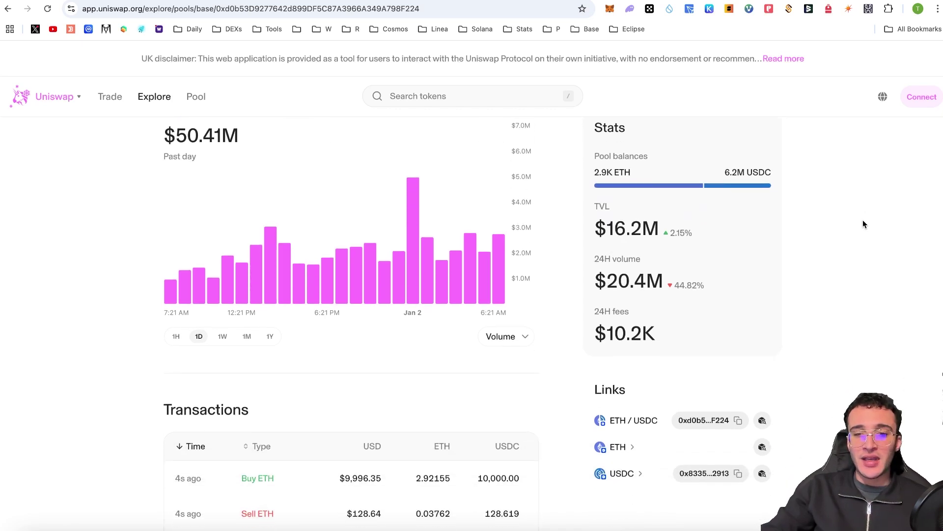
pyautogui.scroll(-4, 863, 223)
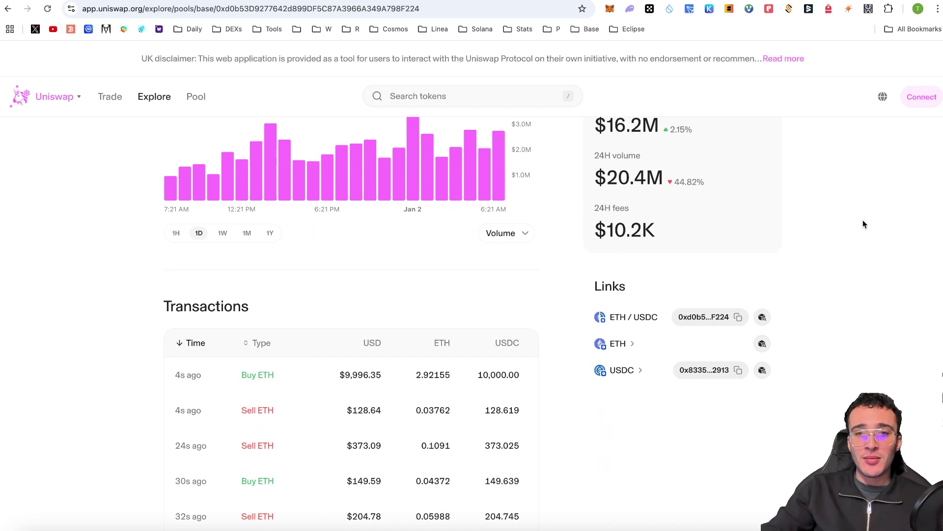
pyautogui.scroll(-4, 864, 224)
pyautogui.scroll(3, 863, 224)
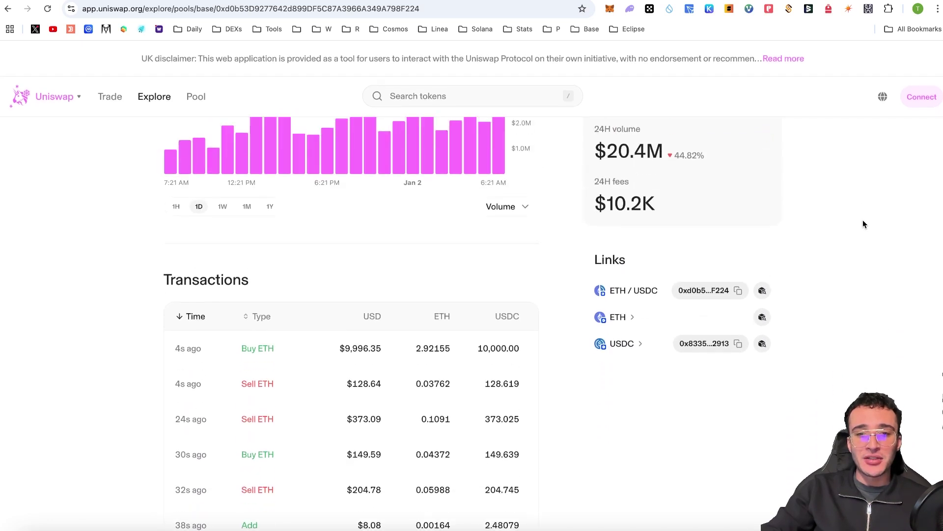
pyautogui.scroll(8, 863, 224)
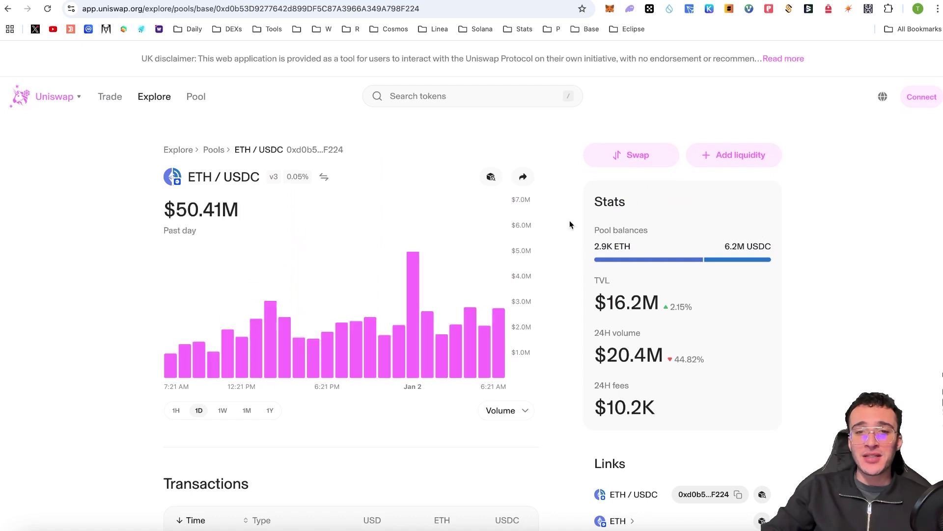
pyautogui.click(737, 164)
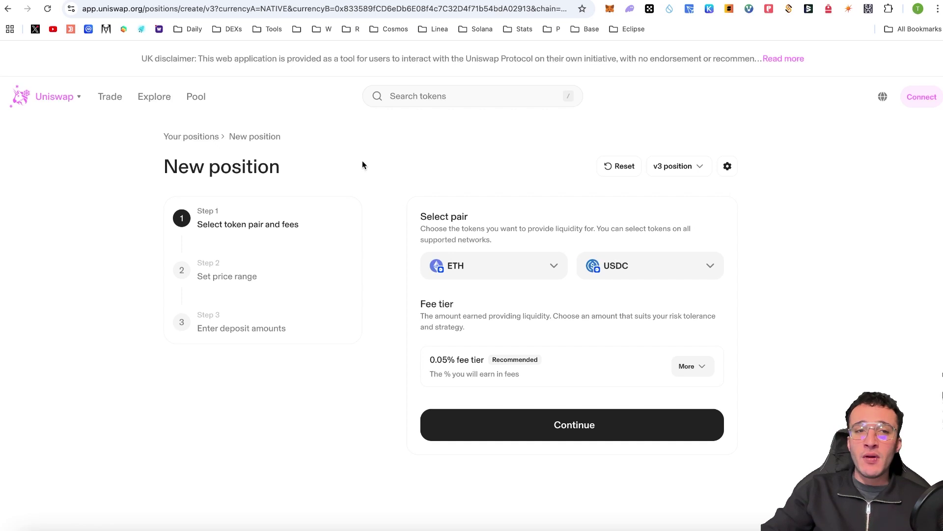
# Step: Return to the swap form and set up a swap on the Base network with ETH as the sell token and USDC as the buy token
pyautogui.click(109, 97)
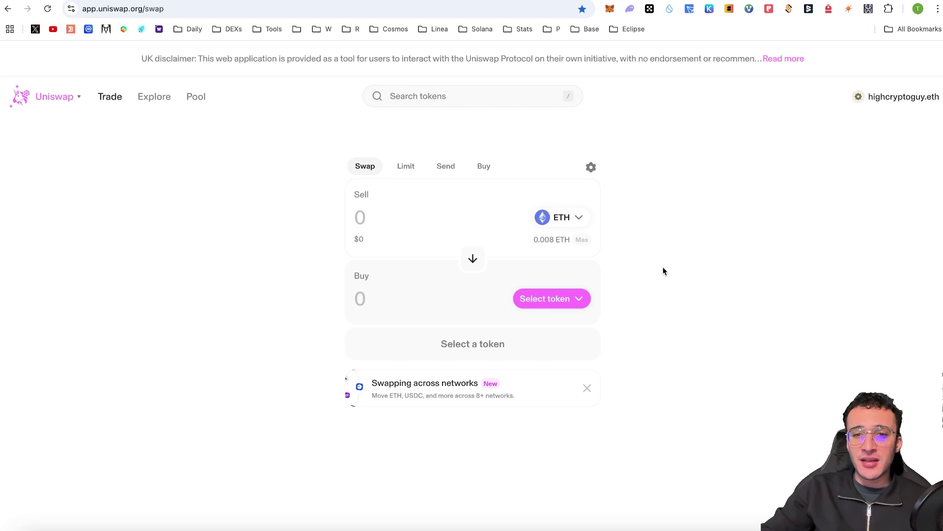
pyautogui.click(580, 221)
pyautogui.click(555, 142)
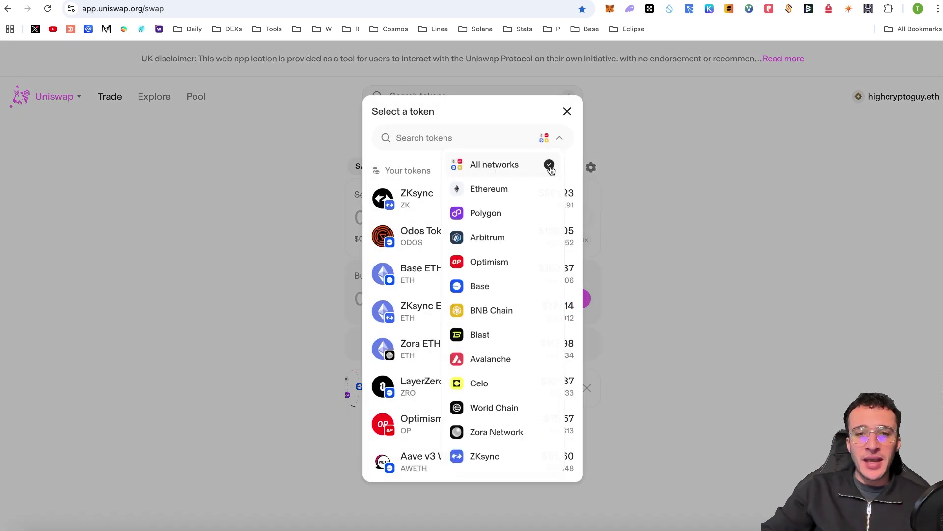
pyautogui.click(498, 289)
pyautogui.click(550, 246)
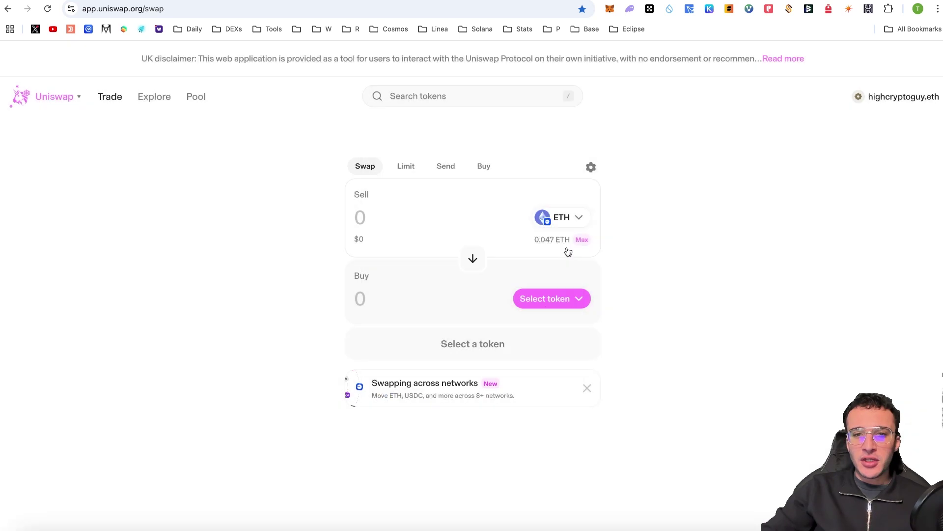
pyautogui.click(549, 296)
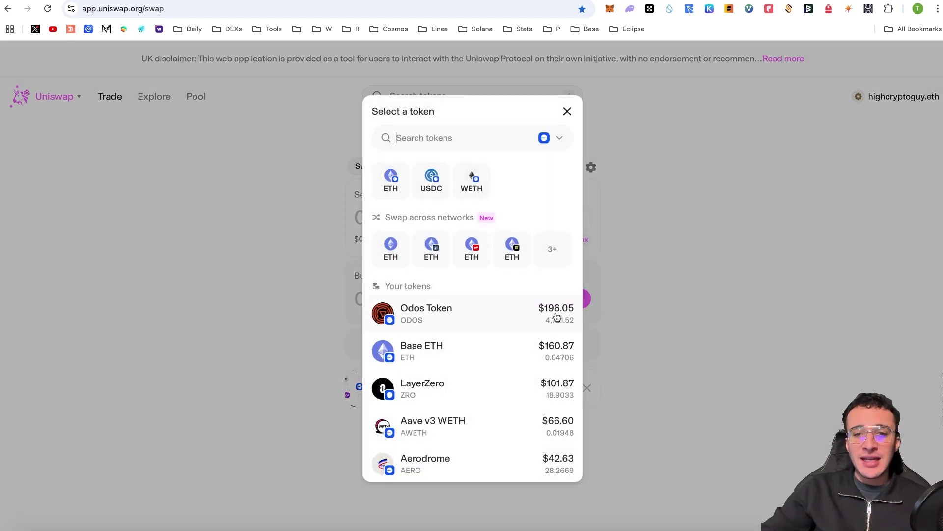
pyautogui.click(433, 184)
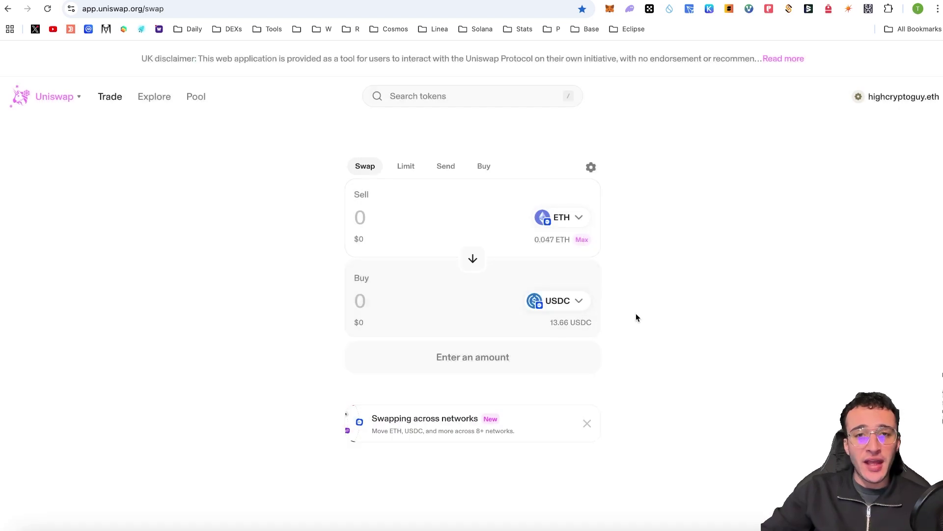
# Step: Swap 0.001 ETH for USDC on Base and confirm the transaction in the wallet
pyautogui.click(410, 210)
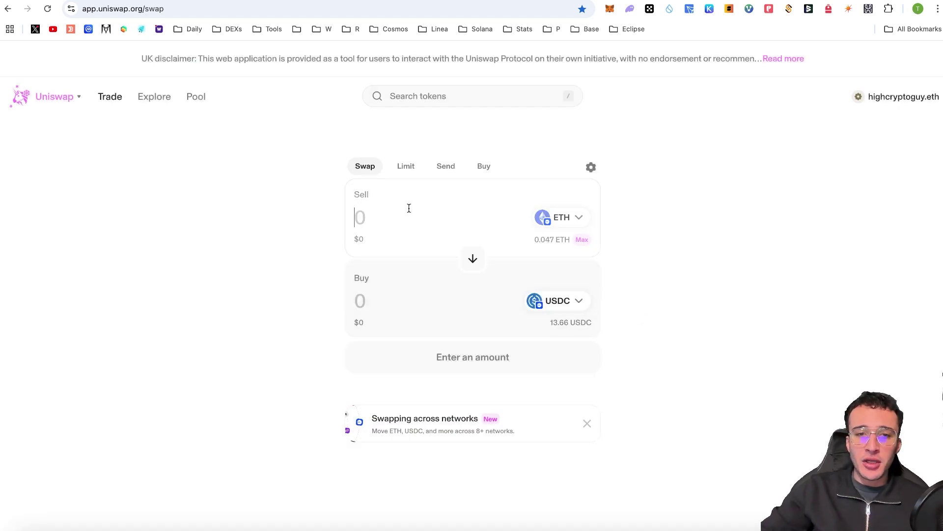
pyautogui.write('0.001')
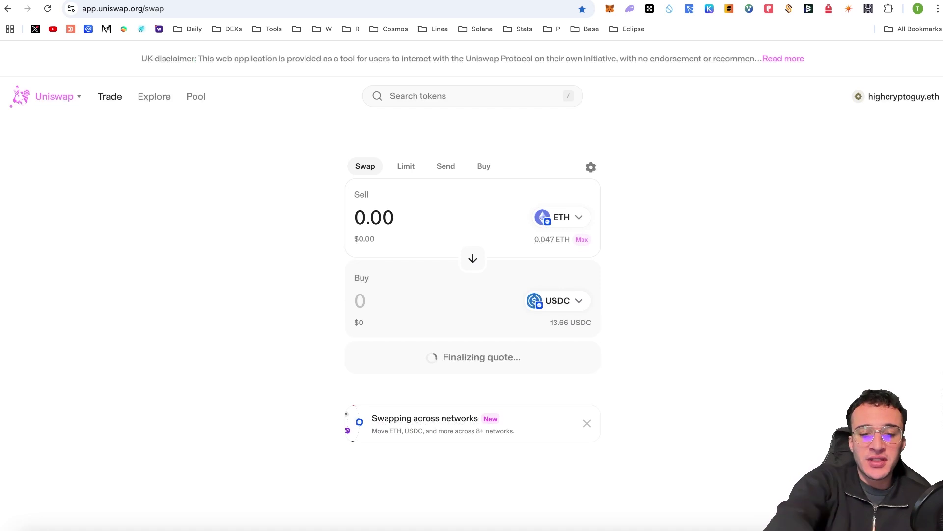
pyautogui.click(485, 361)
pyautogui.click(473, 390)
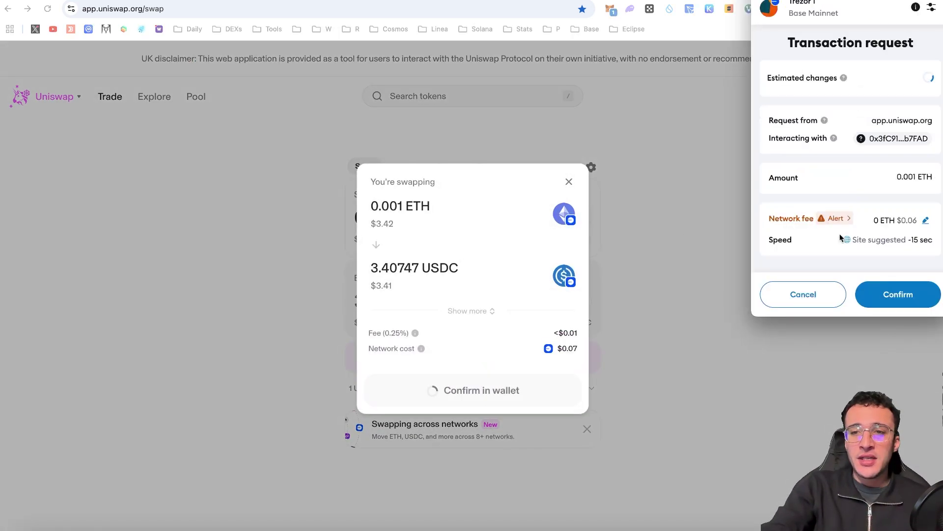
pyautogui.click(897, 293)
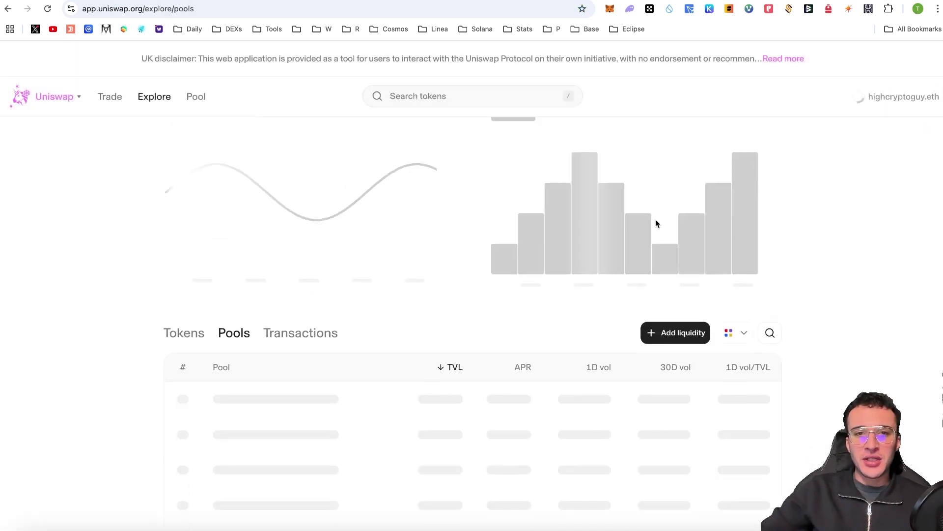
# Step: Filter the liquidity pools to Base and start adding liquidity to the ETH/USDC v3 0.05% pool
pyautogui.scroll(-2, 655, 219)
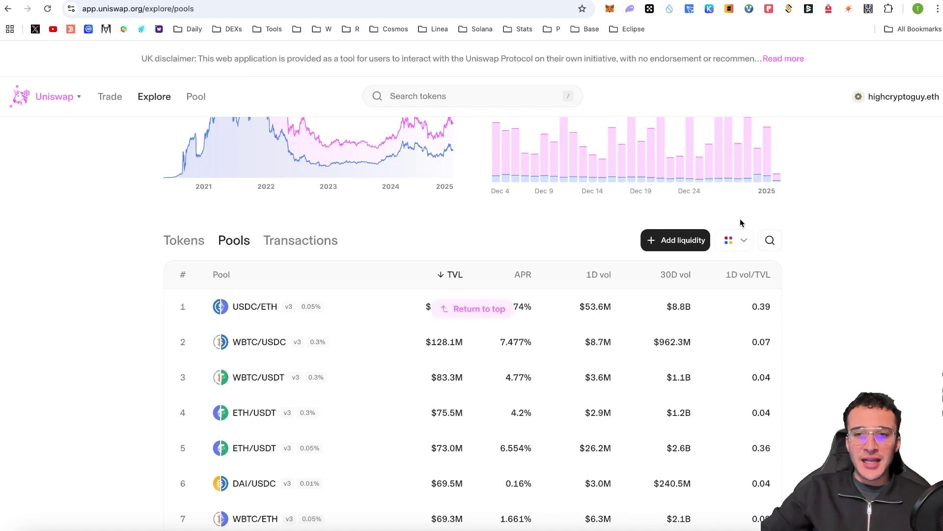
pyautogui.click(742, 240)
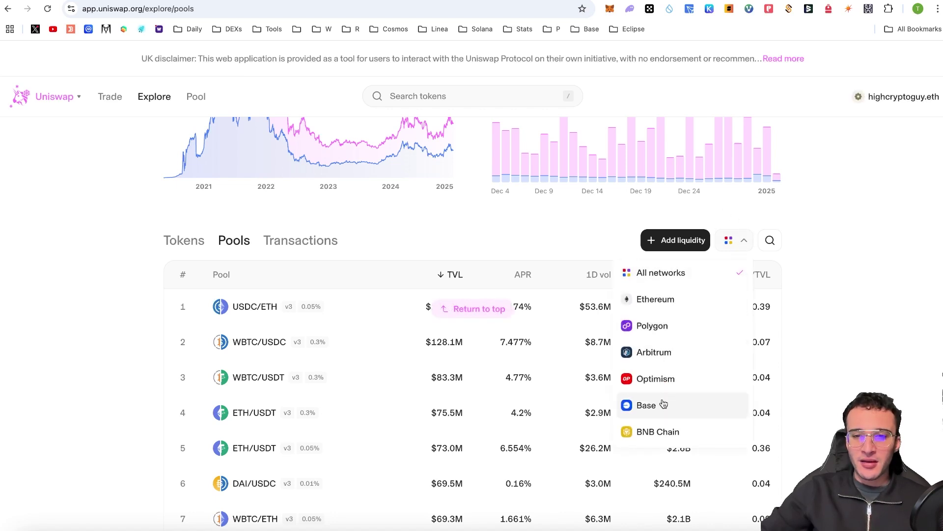
pyautogui.click(658, 405)
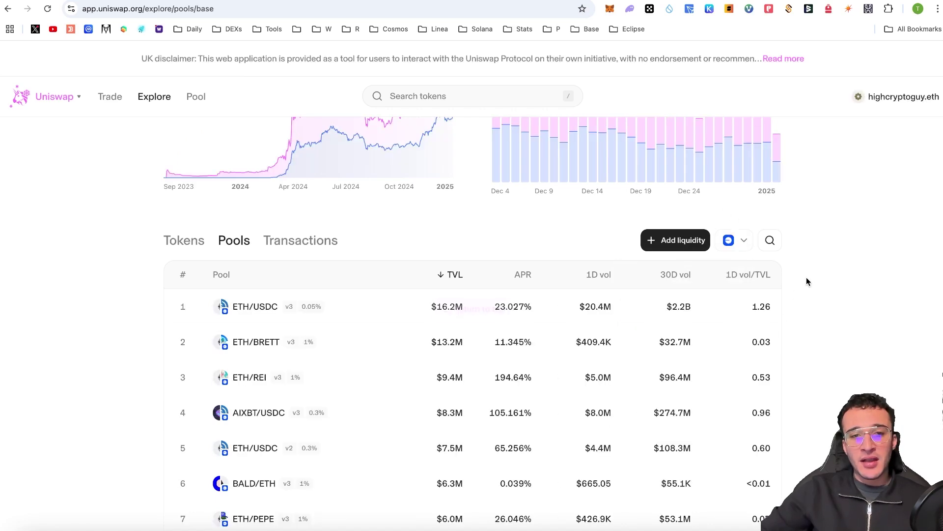
pyautogui.scroll(-1, 387, 296)
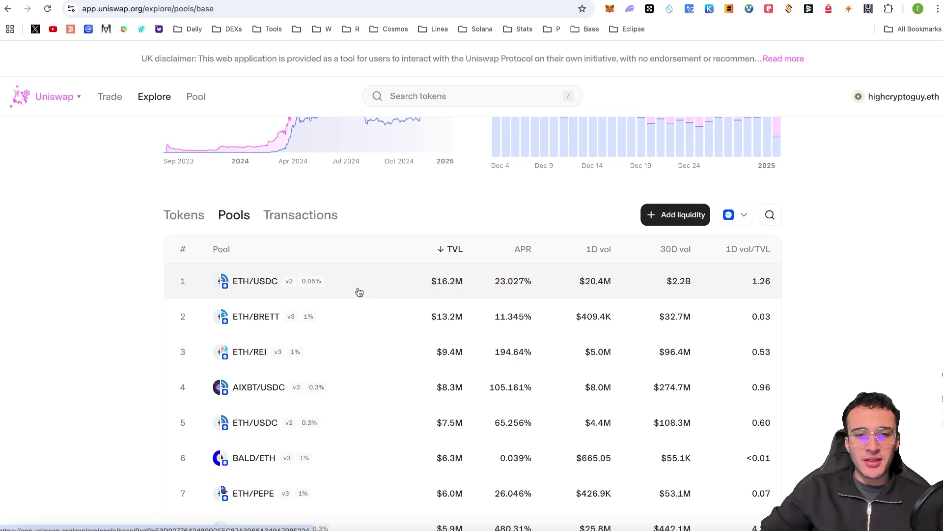
pyautogui.click(363, 292)
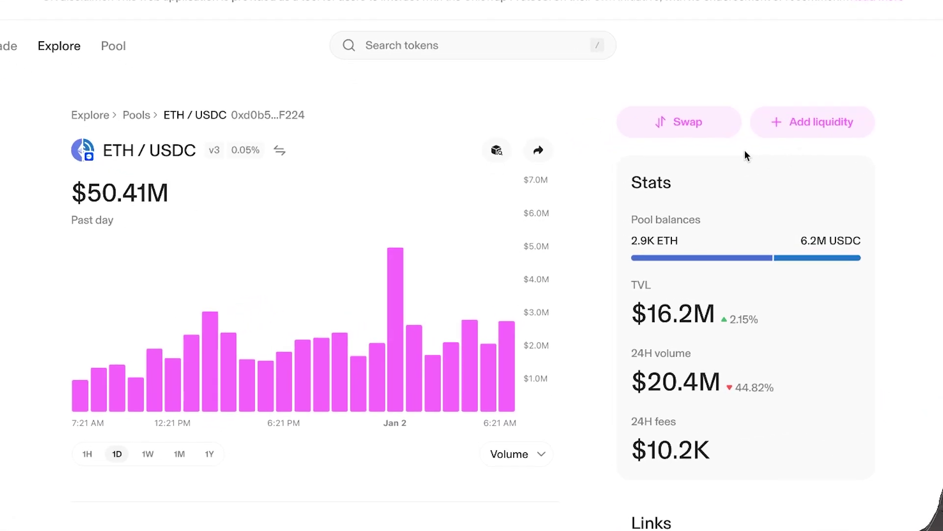
pyautogui.click(817, 129)
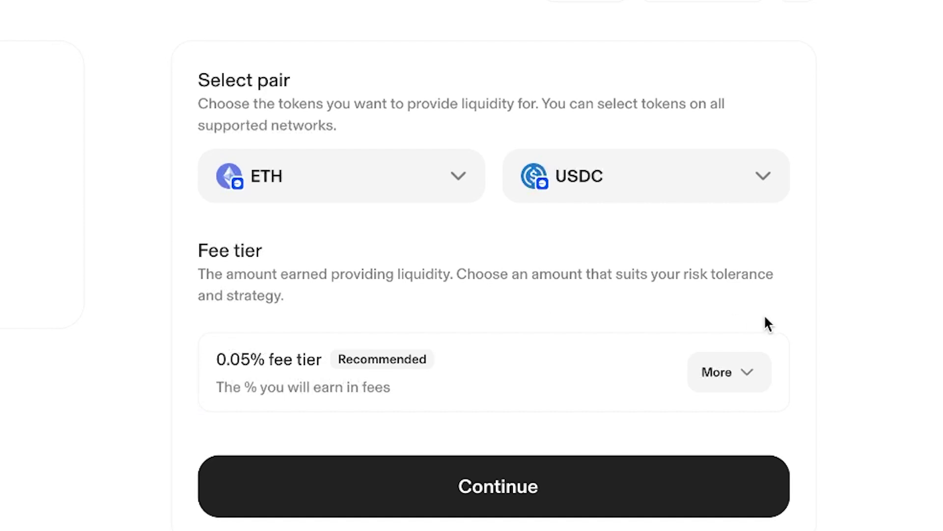
# Step: Review the available fee tiers for the ETH/USDC position and continue with the 0.05% tier
pyautogui.click(743, 376)
pyautogui.scroll(-3, 733, 253)
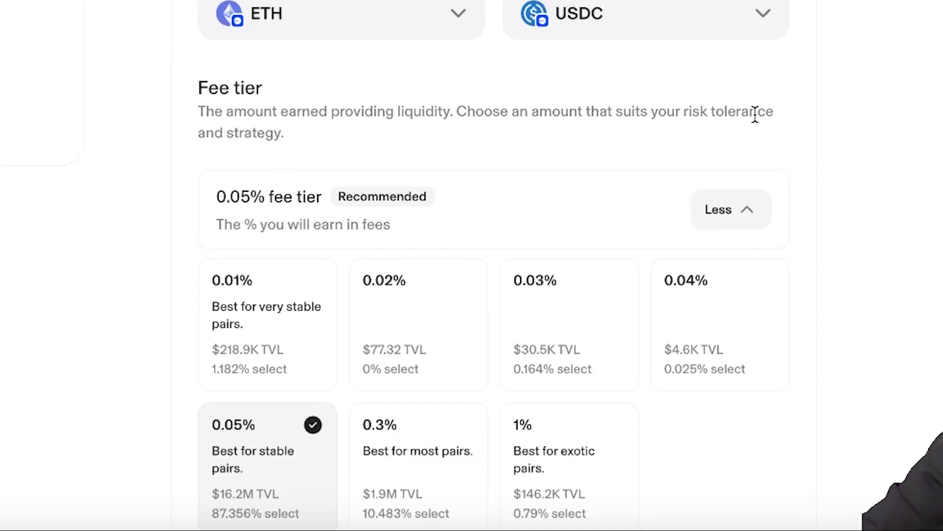
pyautogui.scroll(-3, 755, 118)
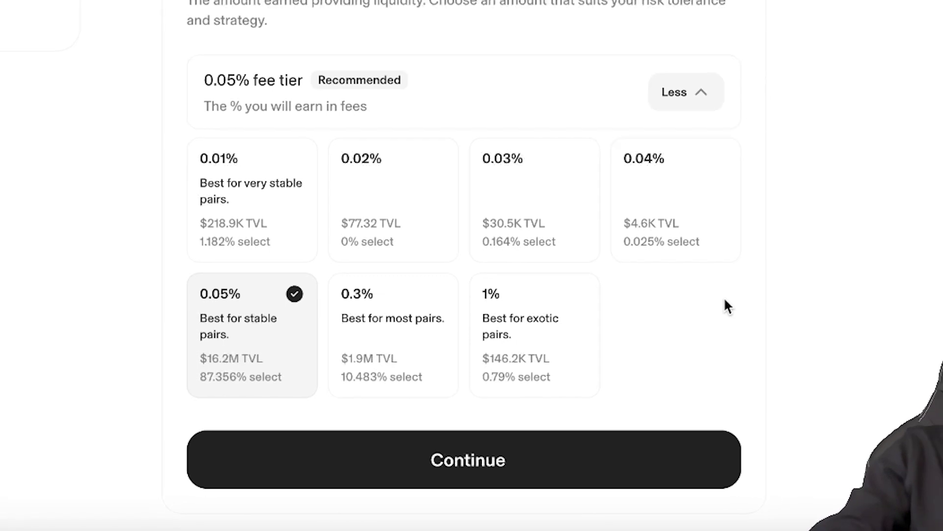
pyautogui.click(476, 463)
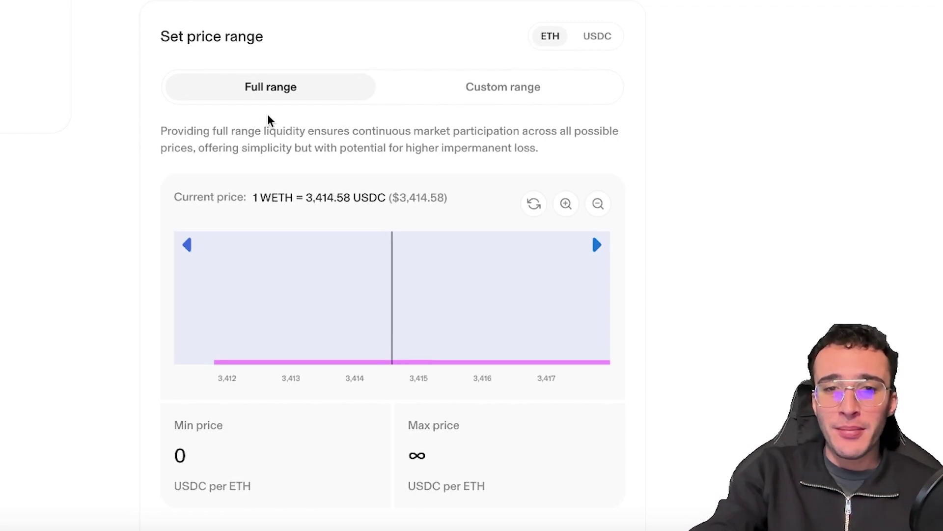
# Step: Compare the custom price range with the full range, and continue with the full range for the position
pyautogui.click(492, 103)
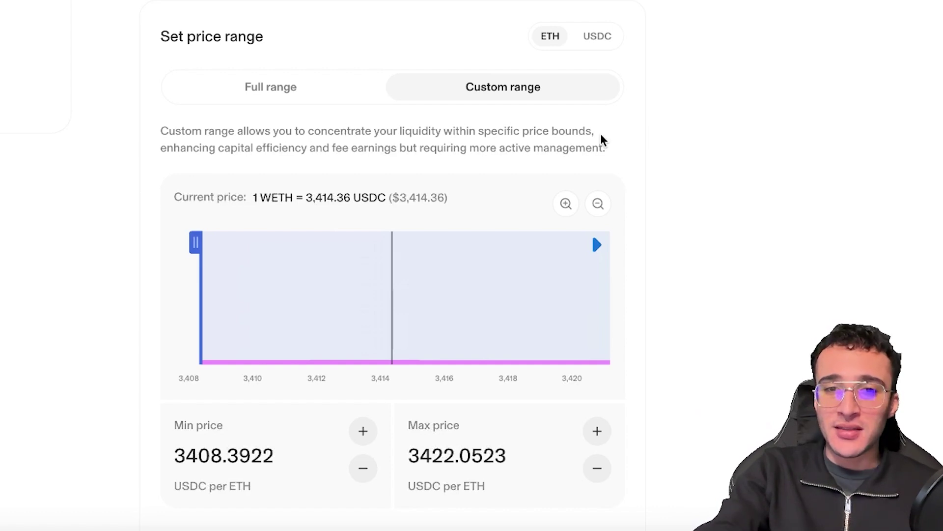
pyautogui.click(308, 86)
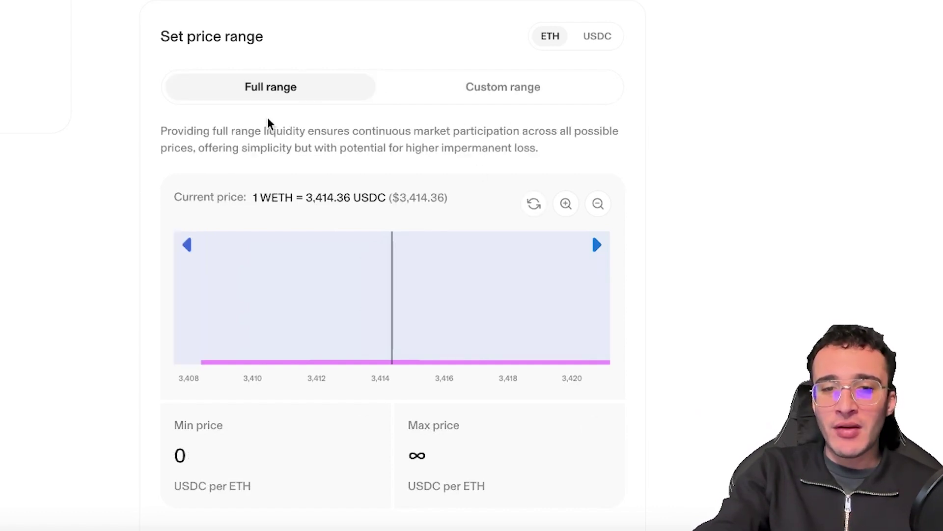
pyautogui.scroll(-3, 600, 113)
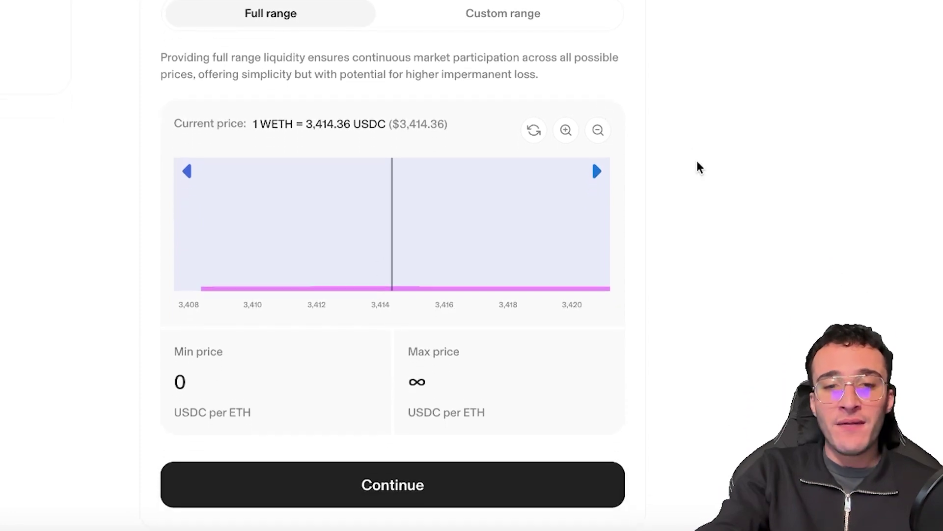
pyautogui.click(429, 479)
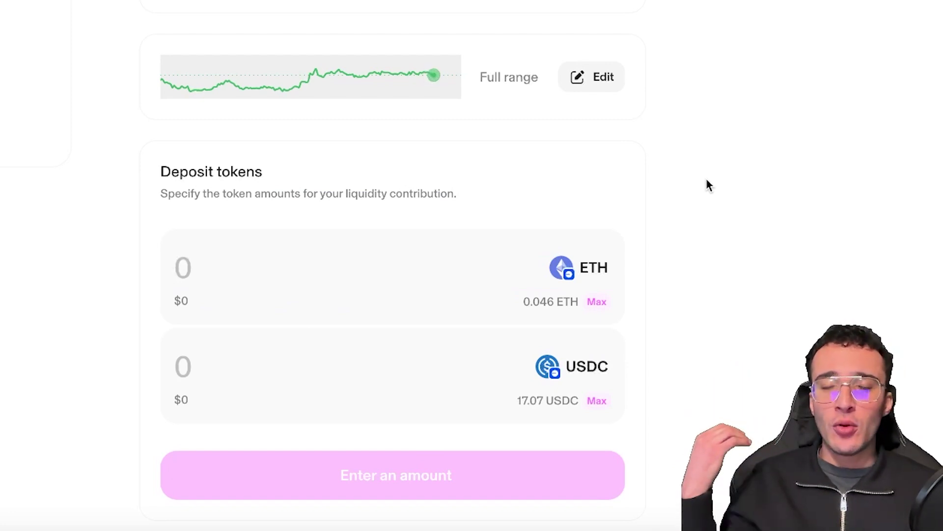
# Step: Set the position's USDC deposit amount to 5.55
pyautogui.click(595, 402)
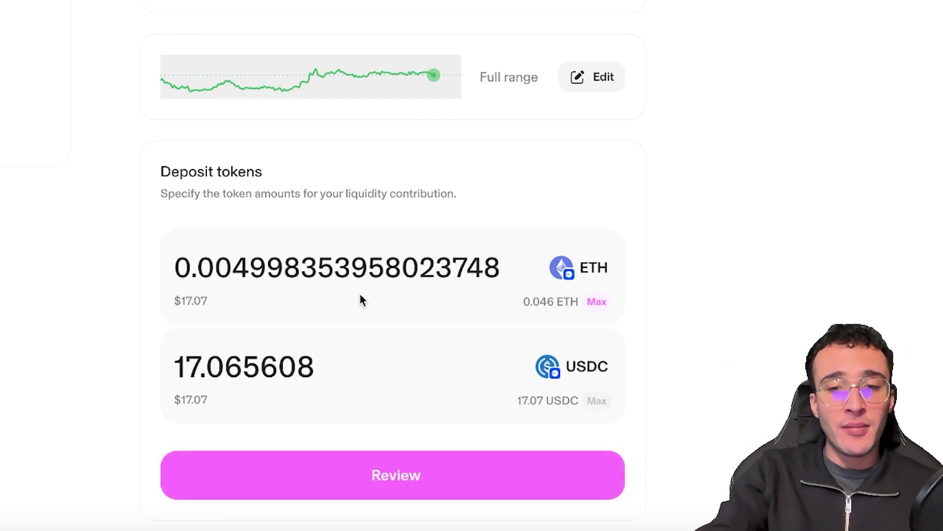
pyautogui.click(334, 373)
pyautogui.hotkey('ctrl', 'a')
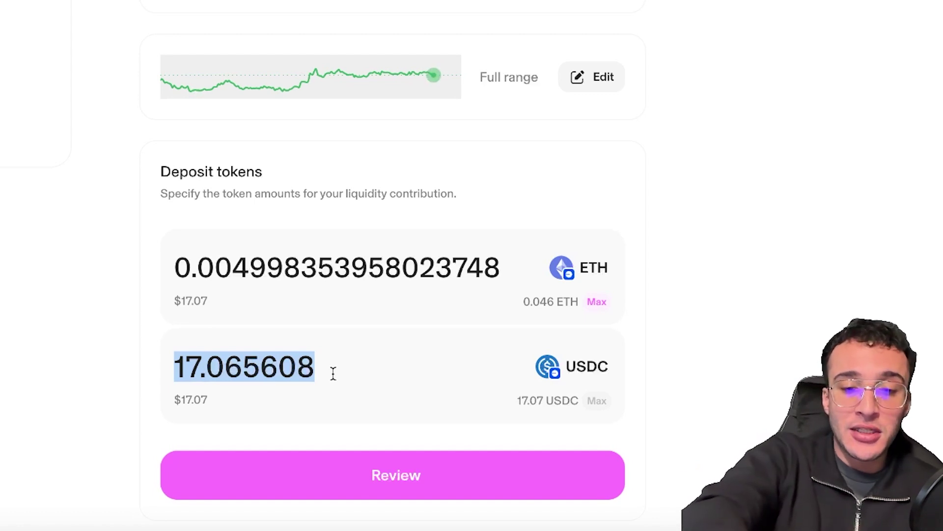
pyautogui.write('5.55')
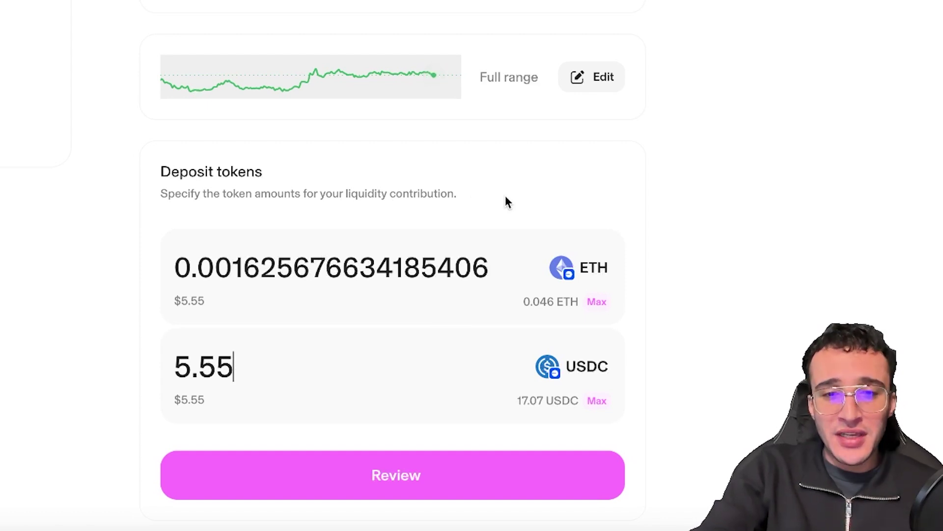
# Step: Review and create the ETH/USDC position, approving the USDC spending and the deposit in the wallet
pyautogui.click(404, 468)
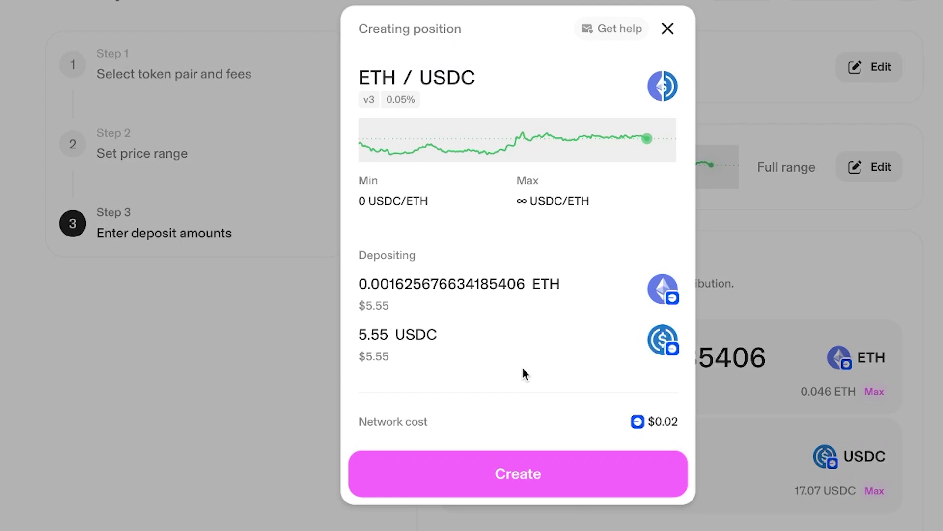
pyautogui.click(540, 492)
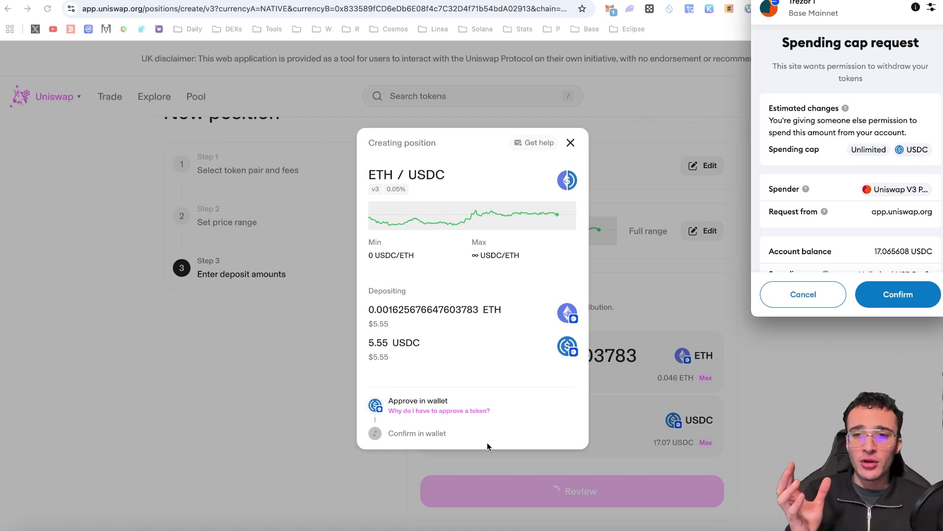
pyautogui.click(898, 294)
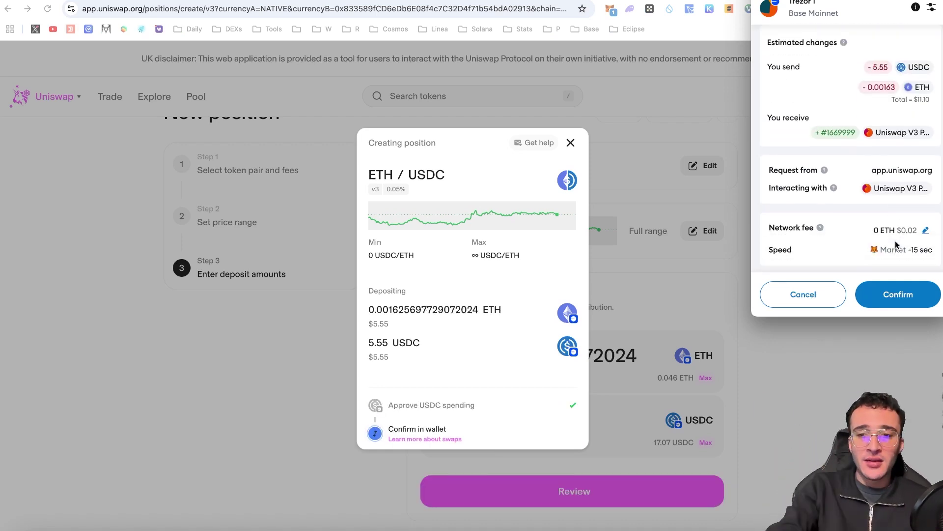
pyautogui.click(891, 303)
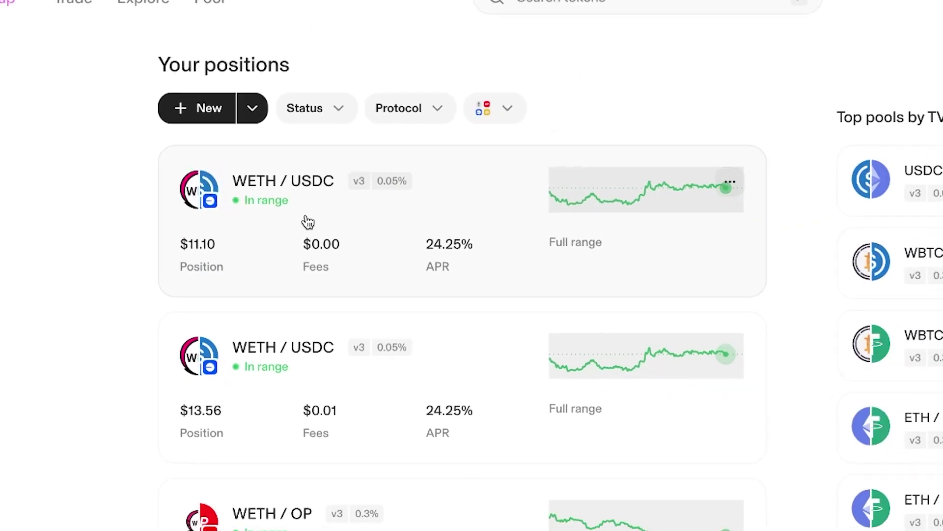
# Step: Open the new full-range WETH/USDC position and examine its liquidity, fee collection dialog and Collect as WETH option
pyautogui.click(480, 224)
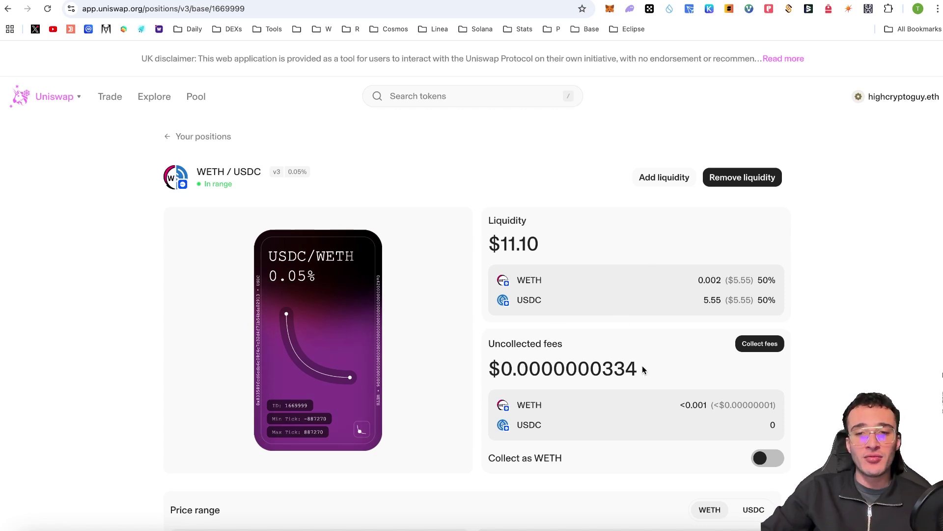
pyautogui.click(775, 346)
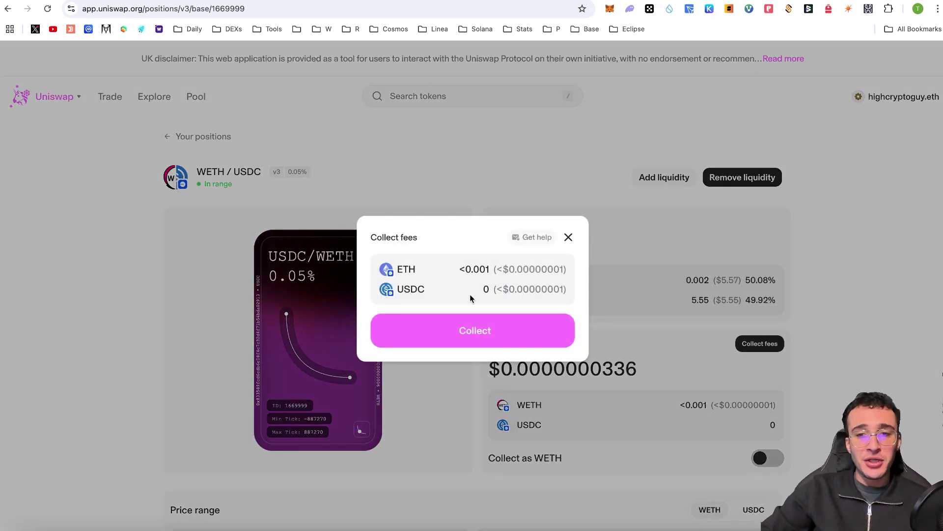
pyautogui.click(857, 289)
pyautogui.scroll(-1, 781, 274)
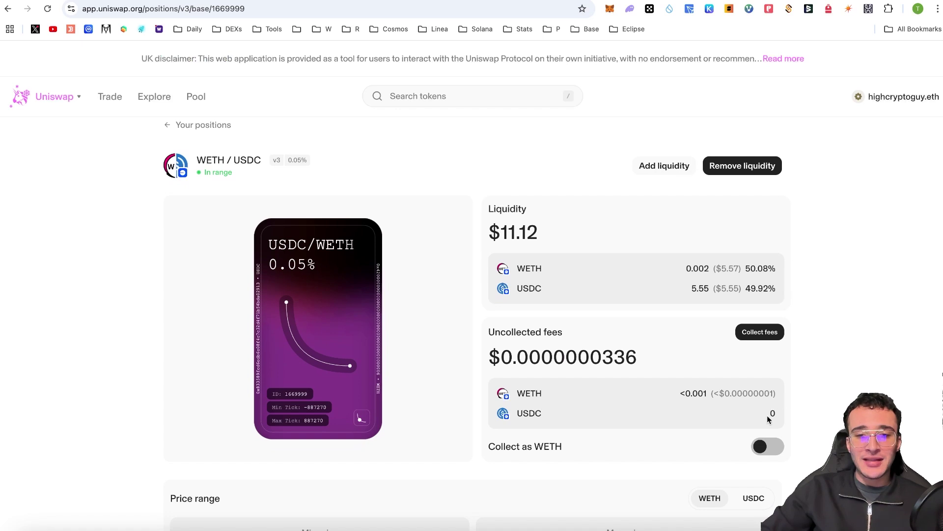
pyautogui.click(766, 446)
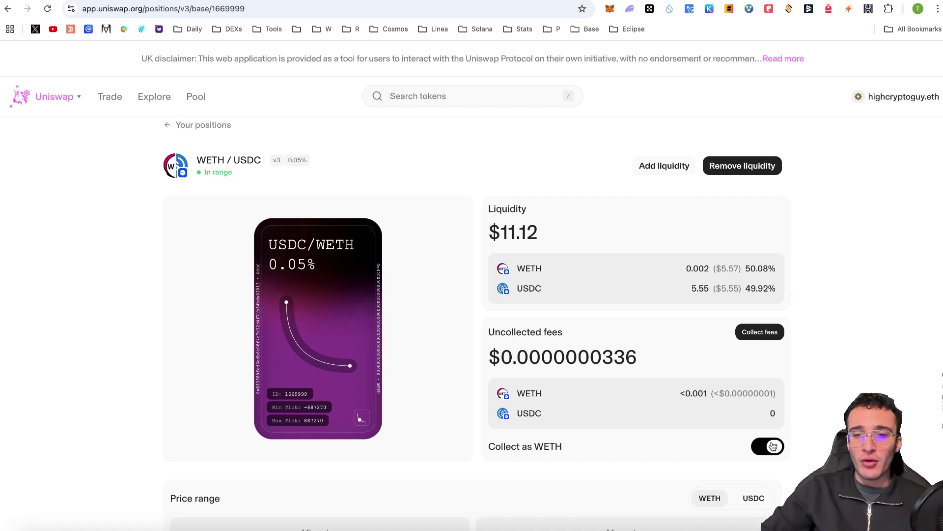
pyautogui.click(766, 447)
pyautogui.scroll(-1, 770, 375)
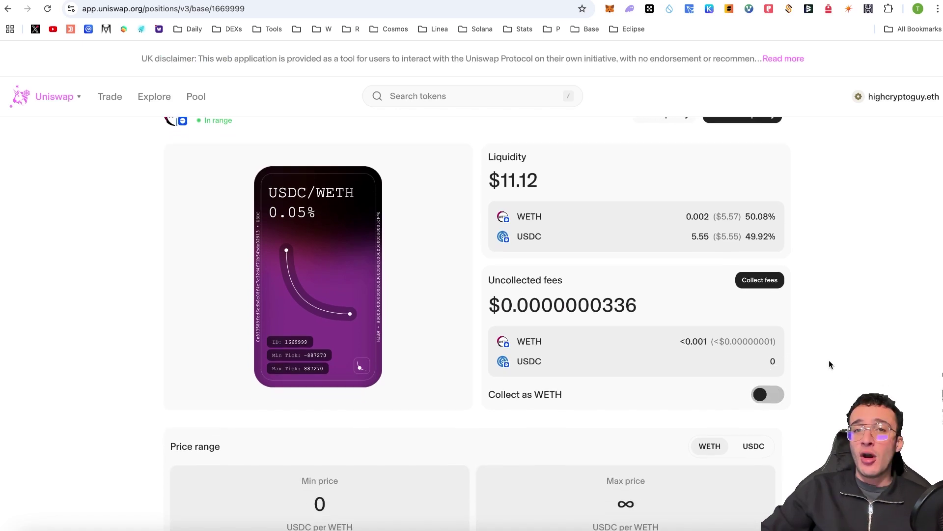
pyautogui.scroll(1, 830, 361)
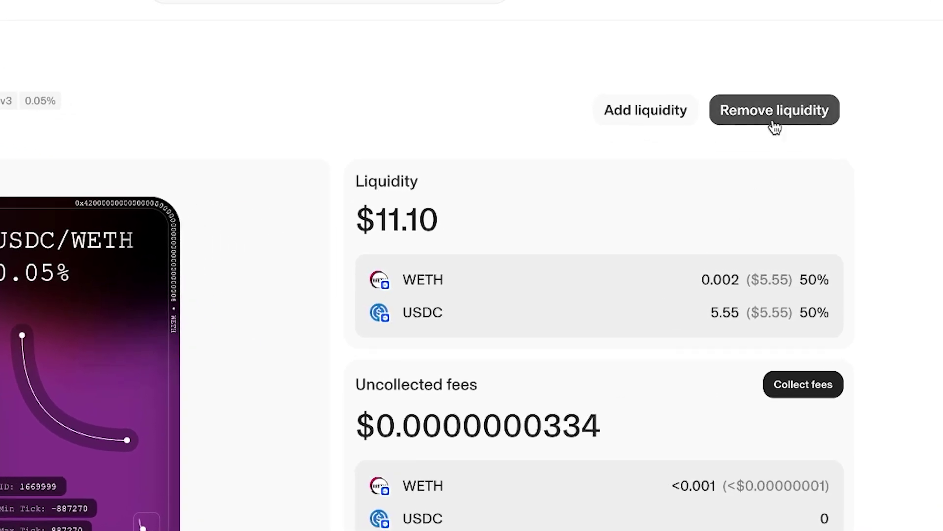
# Step: Try to remove 100% of the liquidity from the WETH/USDC position, cancelling the request in the wallet
pyautogui.click(774, 120)
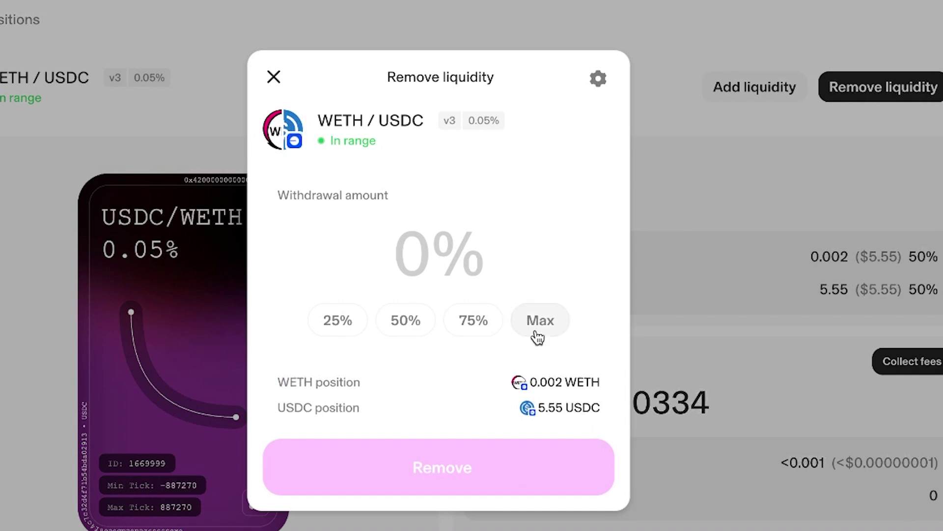
pyautogui.click(431, 350)
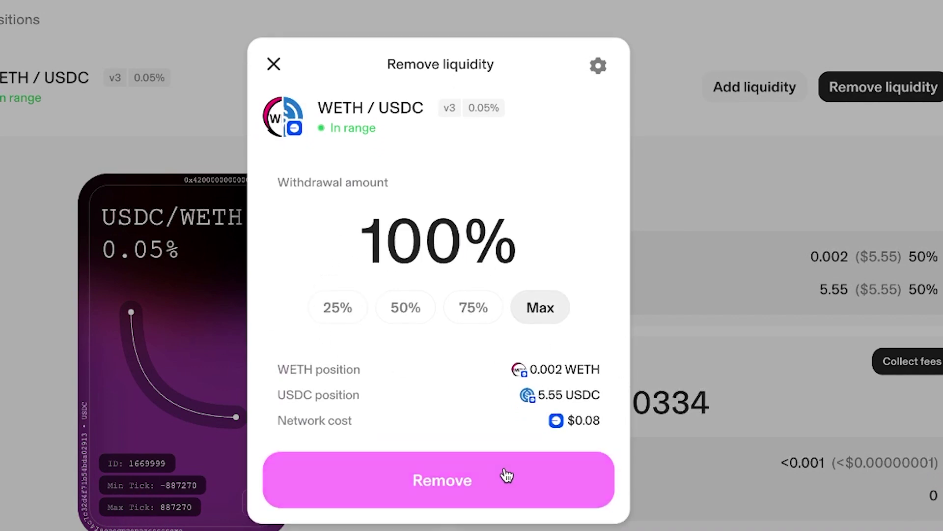
pyautogui.click(490, 476)
pyautogui.click(495, 503)
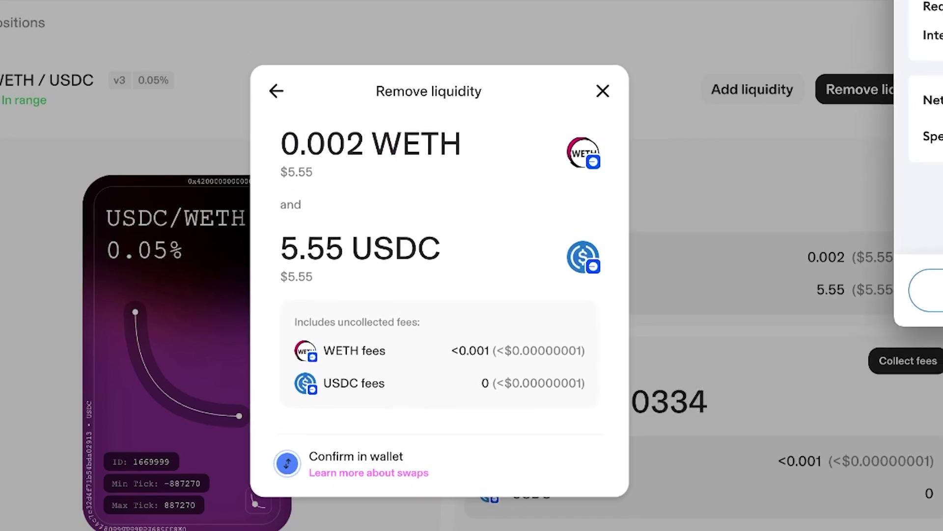
pyautogui.click(931, 291)
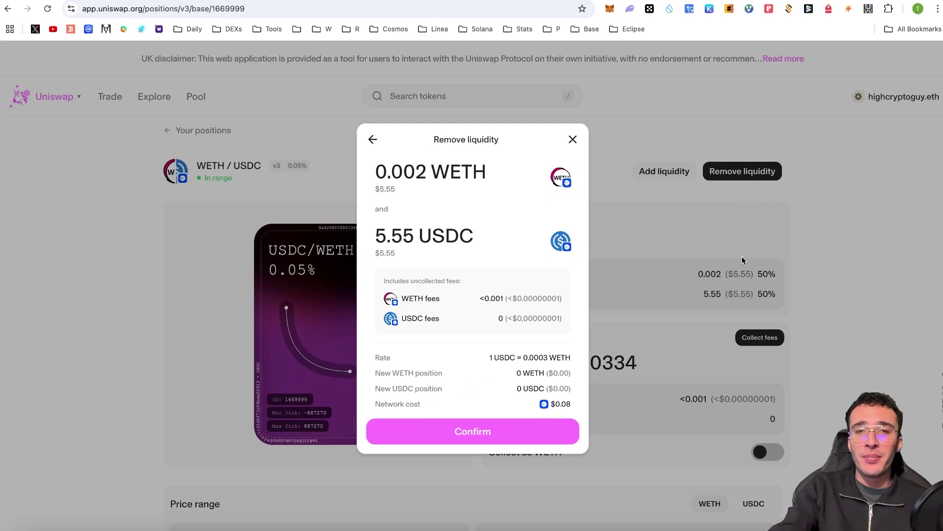
pyautogui.click(742, 261)
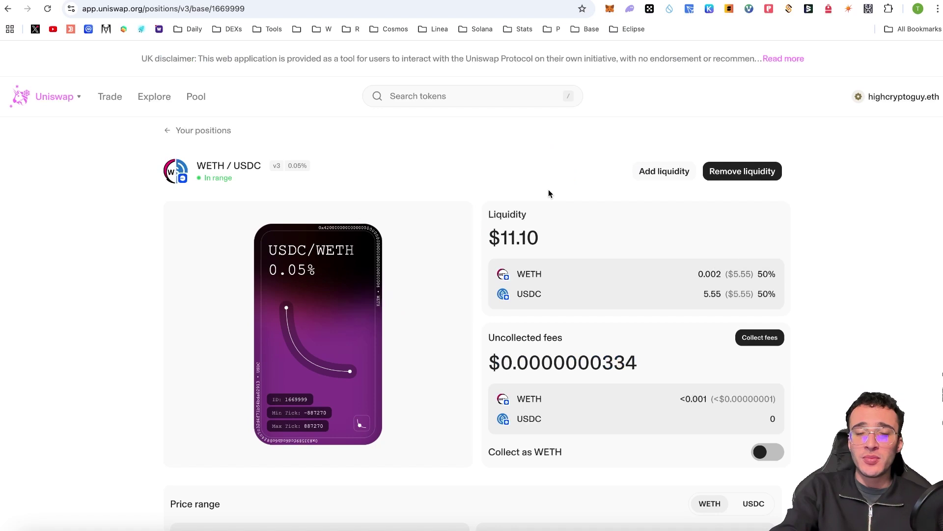
# Step: Open the second WETH/USDC position in the positions list, examine its uncollected fees and fee collection dialog, and return to the list
pyautogui.click(178, 137)
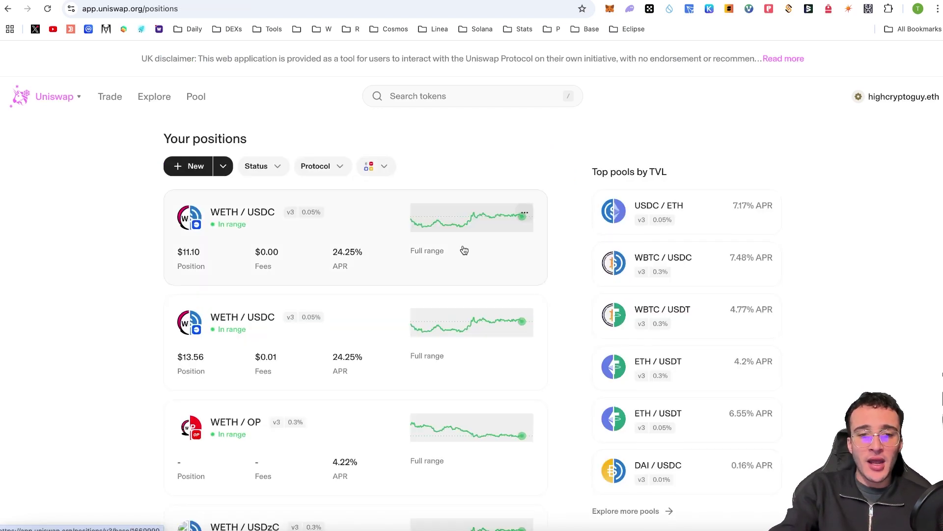
pyautogui.scroll(-1, 464, 251)
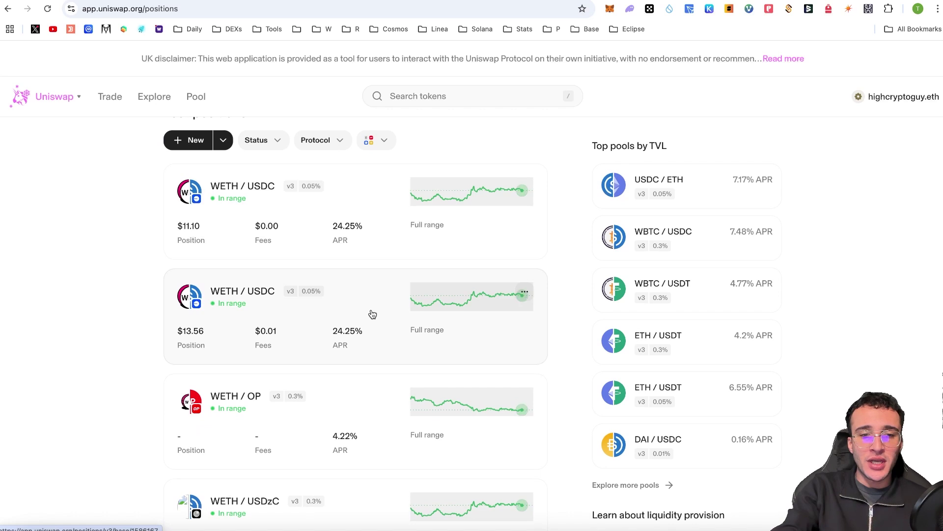
pyautogui.click(252, 332)
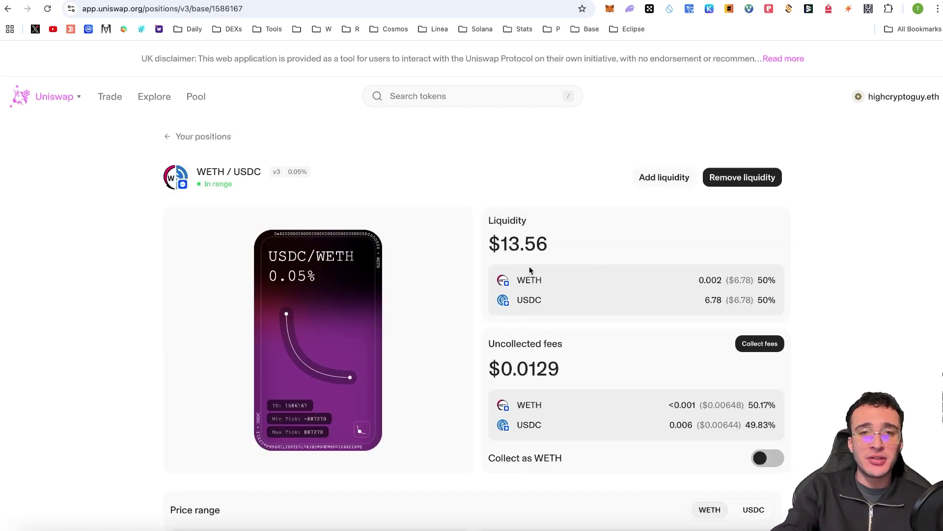
pyautogui.click(754, 353)
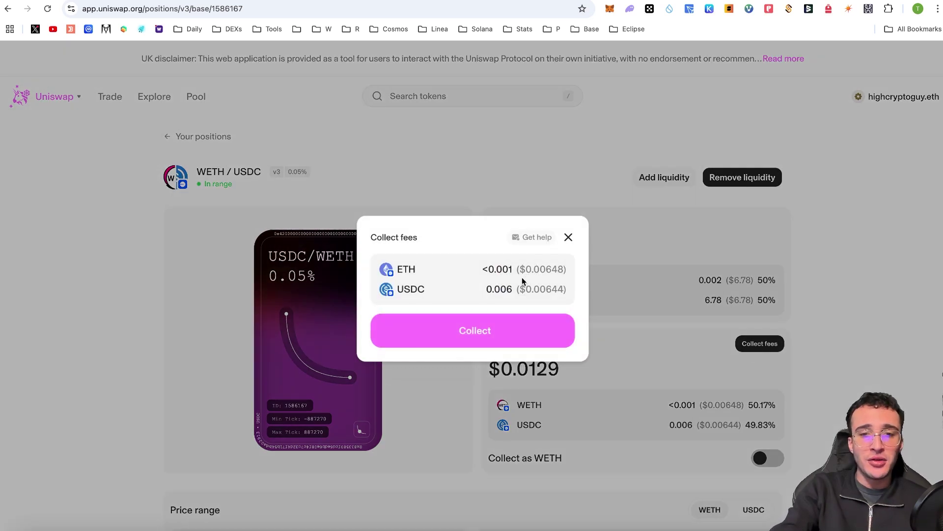
pyautogui.click(658, 294)
pyautogui.click(204, 137)
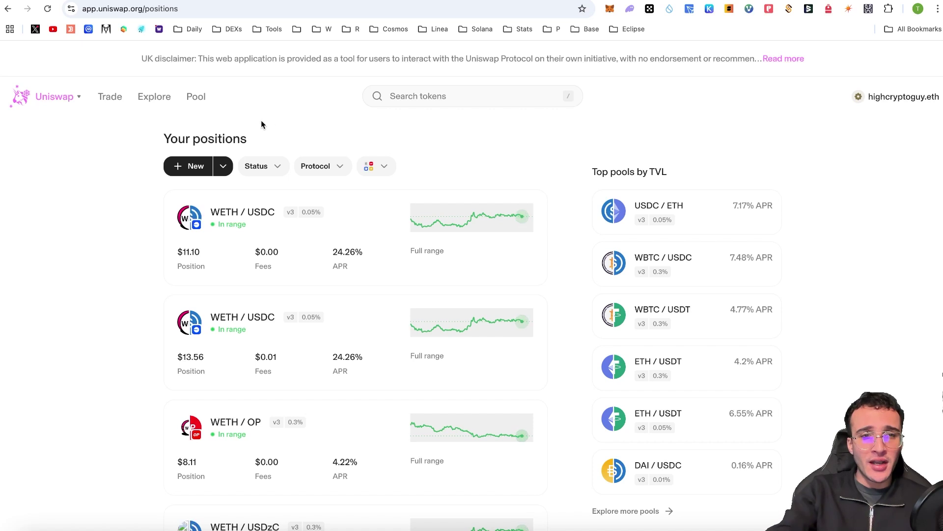
# Step: Examine the Explore page's TVL and volume charts and its Transactions list, and go back to the swap page
pyautogui.moveTo(114, 100)
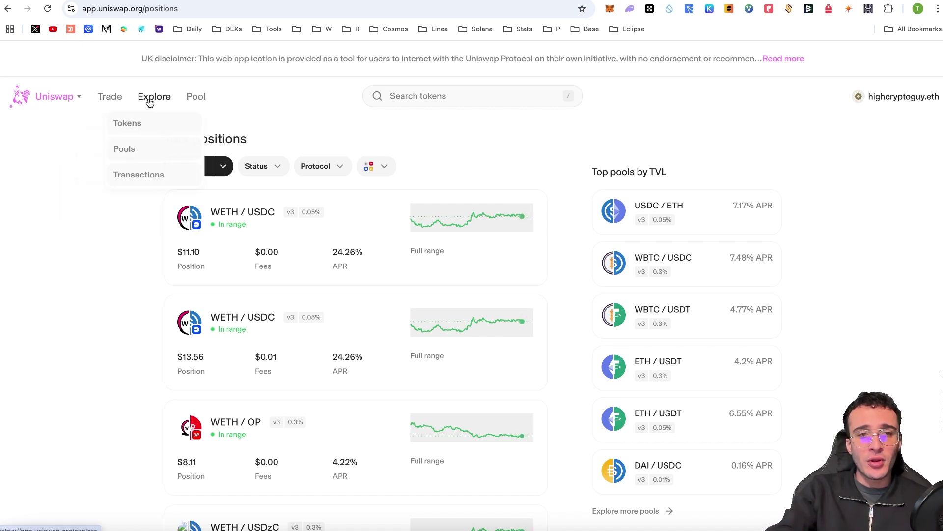
pyautogui.click(153, 97)
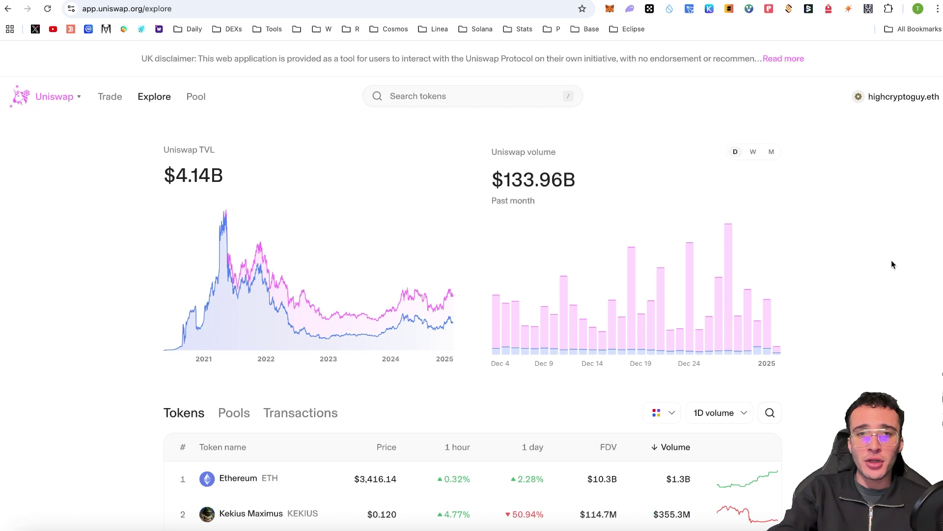
pyautogui.scroll(-3, 892, 265)
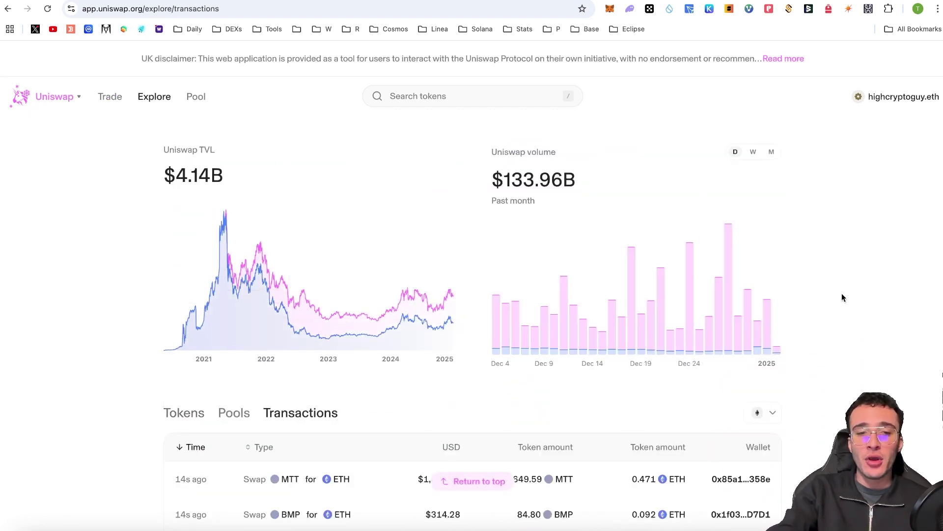
pyautogui.scroll(-4, 842, 297)
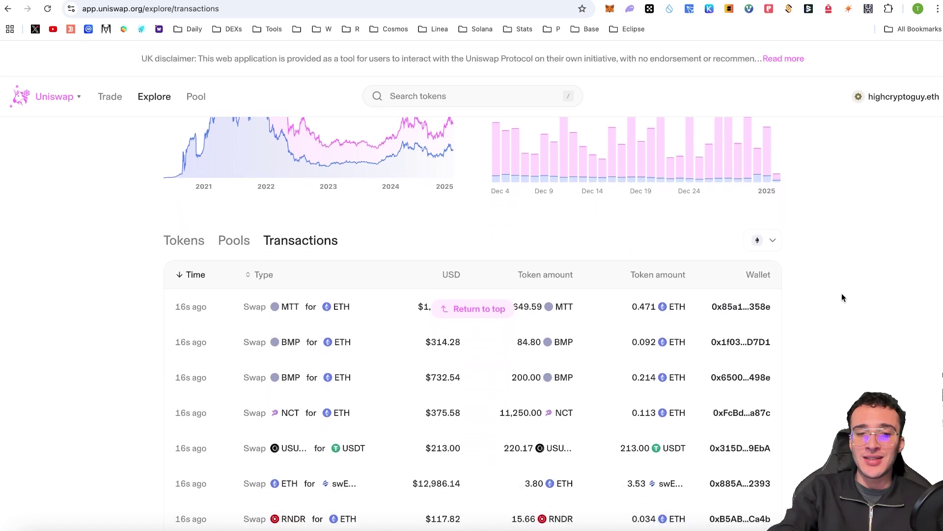
pyautogui.scroll(4, 843, 293)
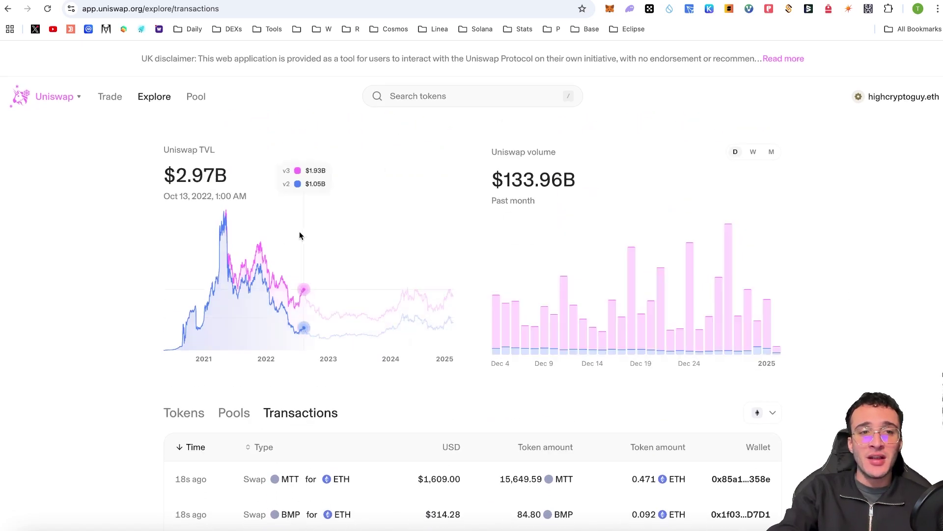
pyautogui.click(110, 97)
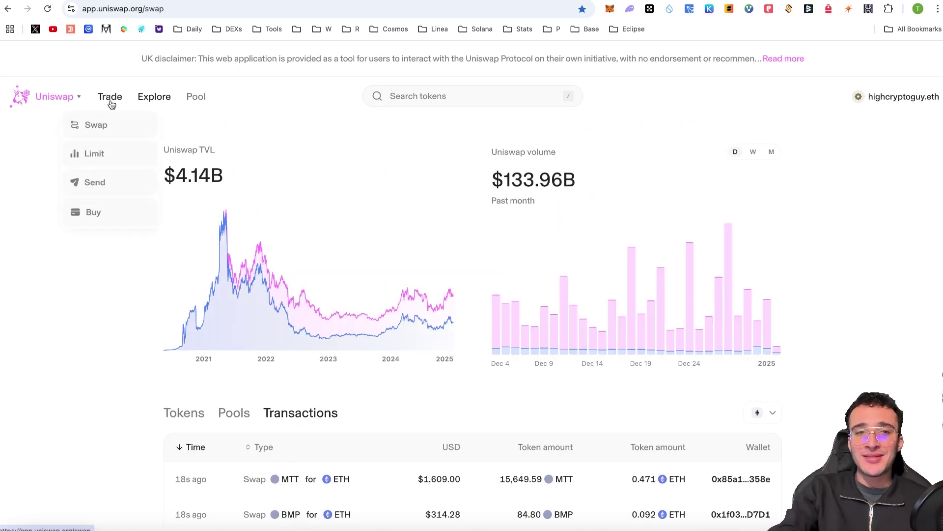